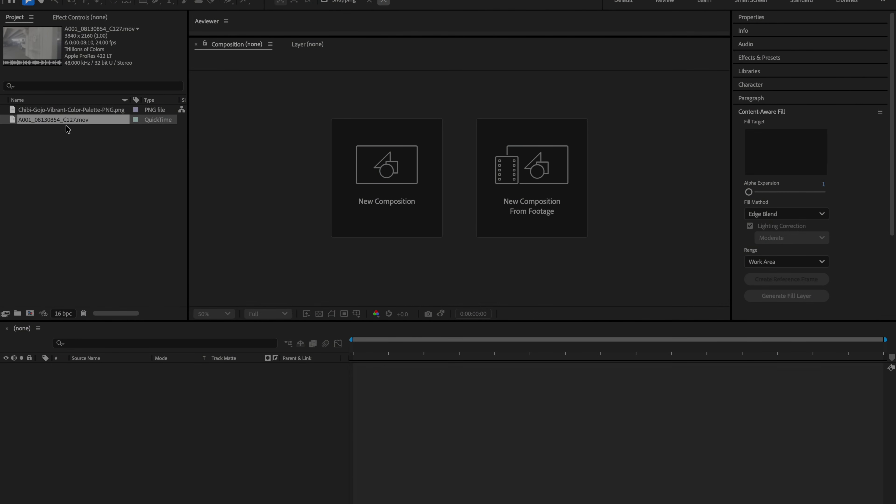
Step: Create a composition from A001_08130854_C127.mov, then split the clip at 8:54:57:04 and delete the remainder
click(78, 121)
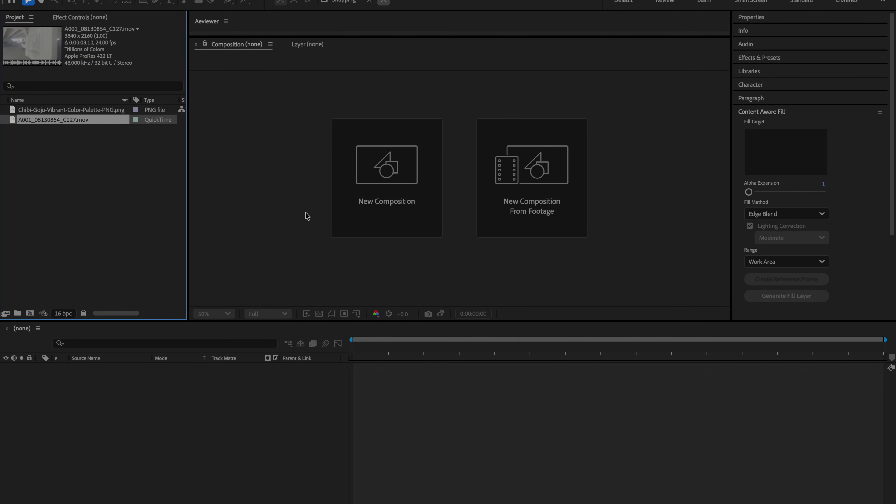
drag(67, 122, 377, 198)
click(375, 346)
drag(375, 346, 680, 374)
key(ctrl+shift+d)
key(Delete)
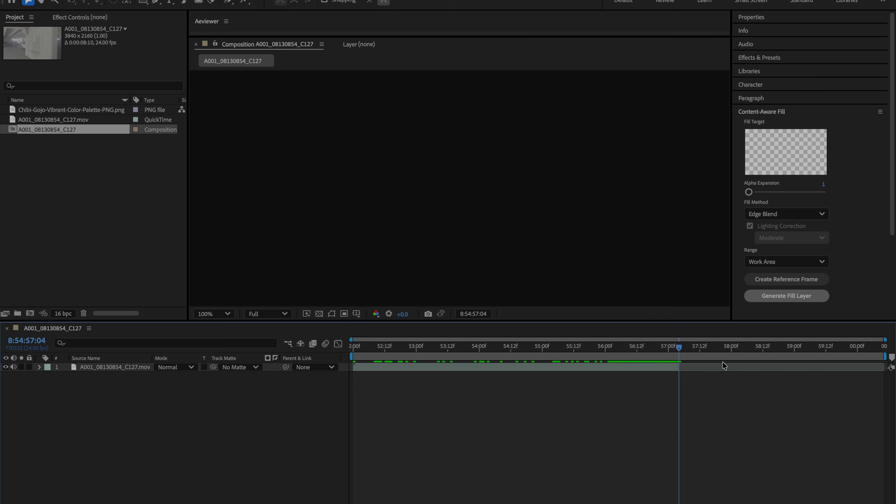
Step: End the work area at 8:54:57:04 and trim the composition to the work area
drag(885, 357, 678, 375)
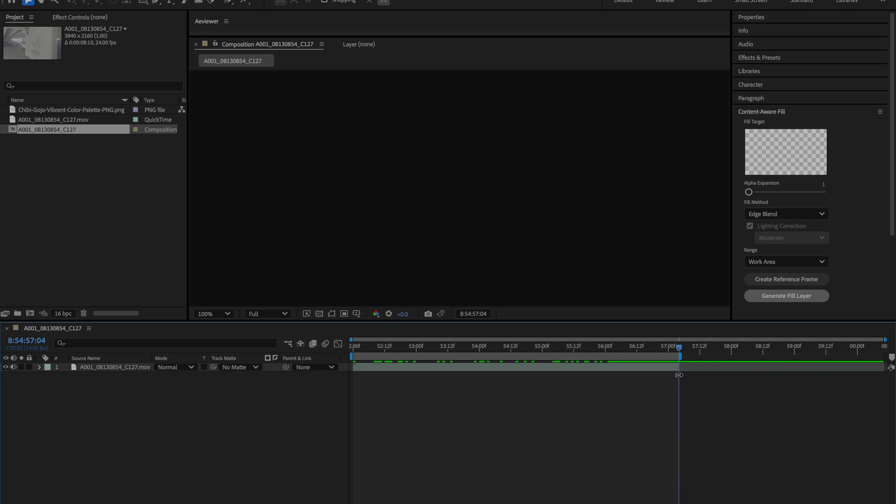
right_click(676, 359)
click(709, 389)
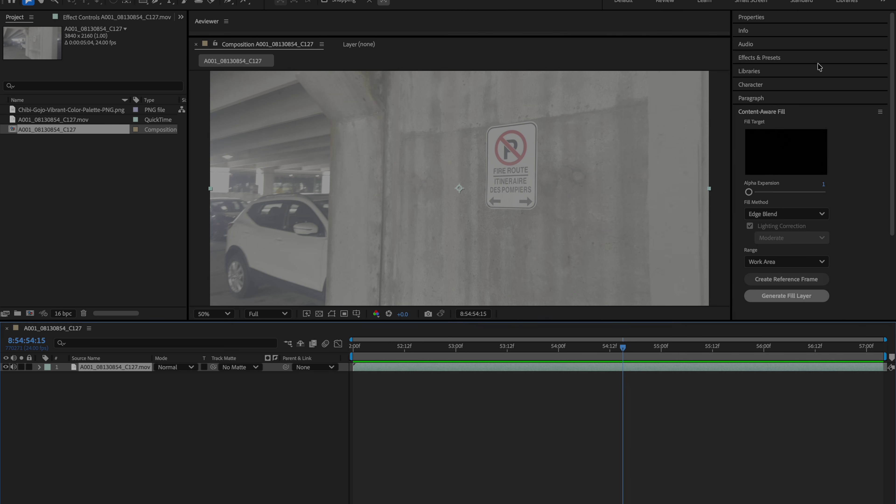
Step: Find the Mocha AE effect, apply it to the footage layer and launch Mocha
click(811, 58)
click(794, 73)
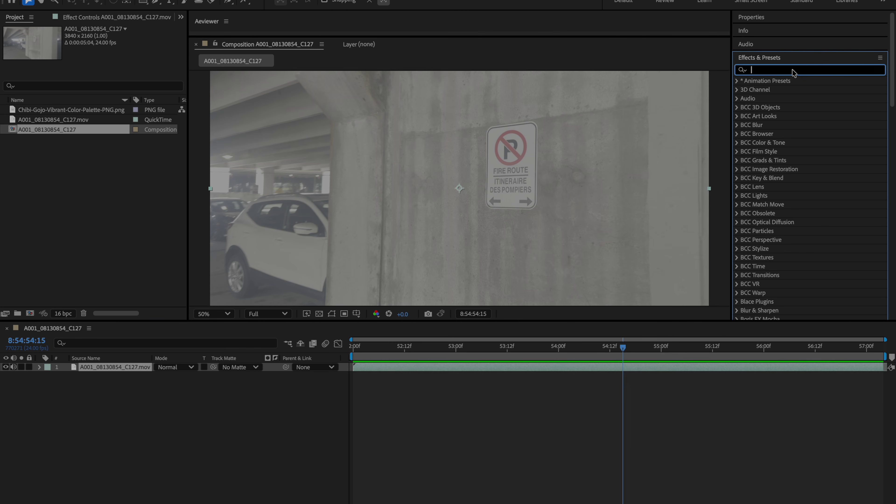
text(mocha)
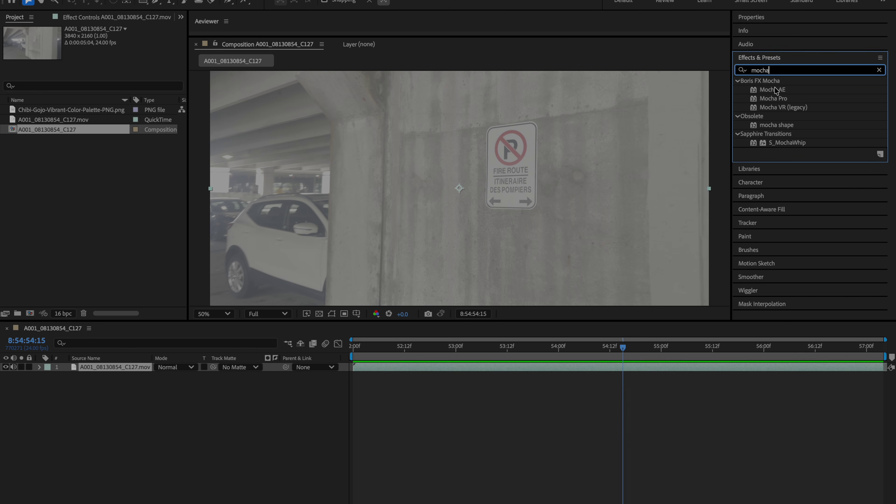
double_click(775, 89)
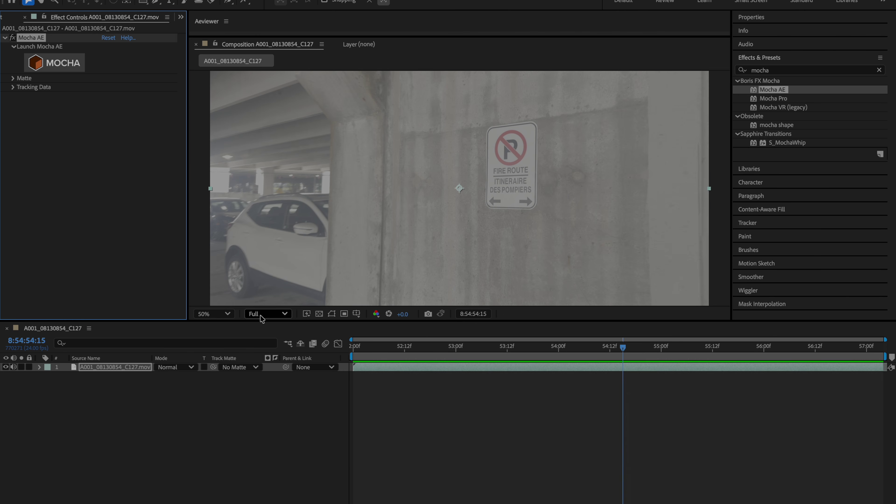
click(53, 66)
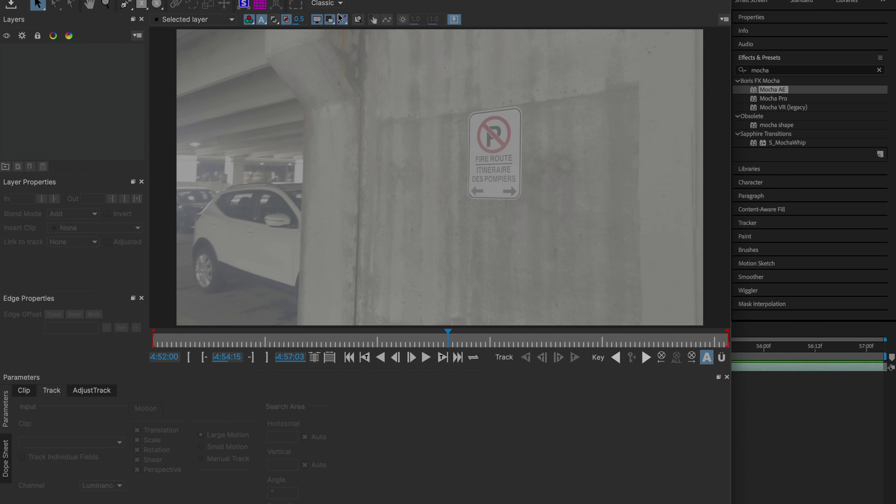
Step: Switch the Mocha workspace from Classic to Essentials
click(335, 5)
click(335, 13)
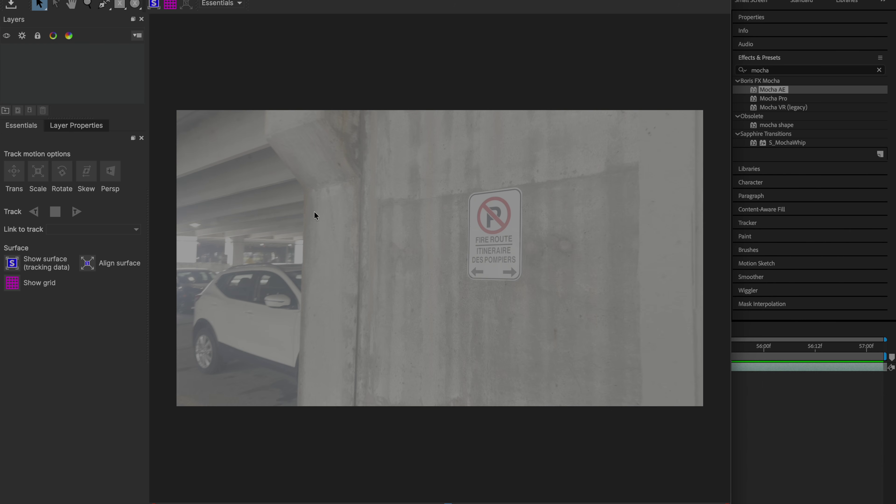
click(224, 3)
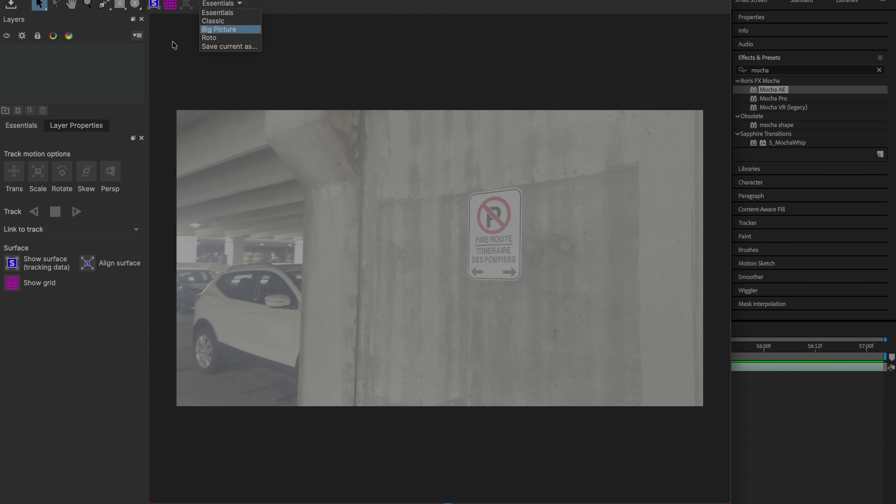
click(203, 67)
Step: Go to frame 08:54:55:04 with the fire route sign in close view
scroll(469, 261, up, 4)
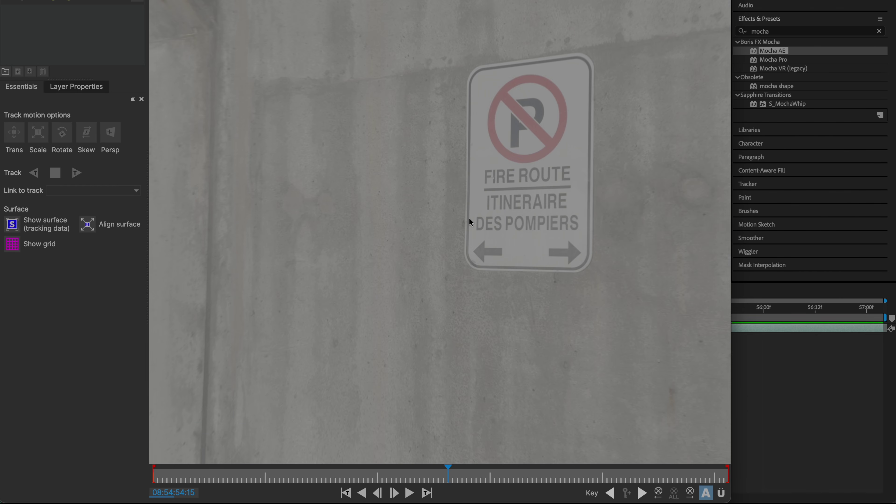
key(x)
drag(493, 194, 352, 181)
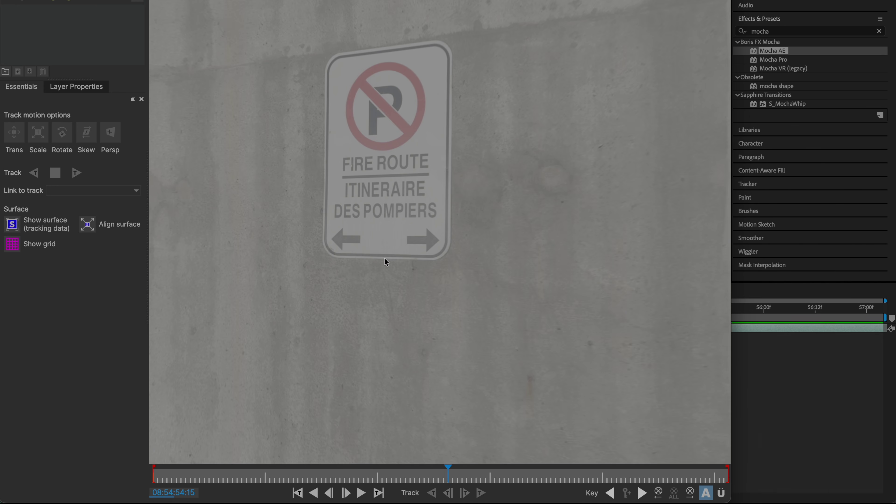
click(457, 471)
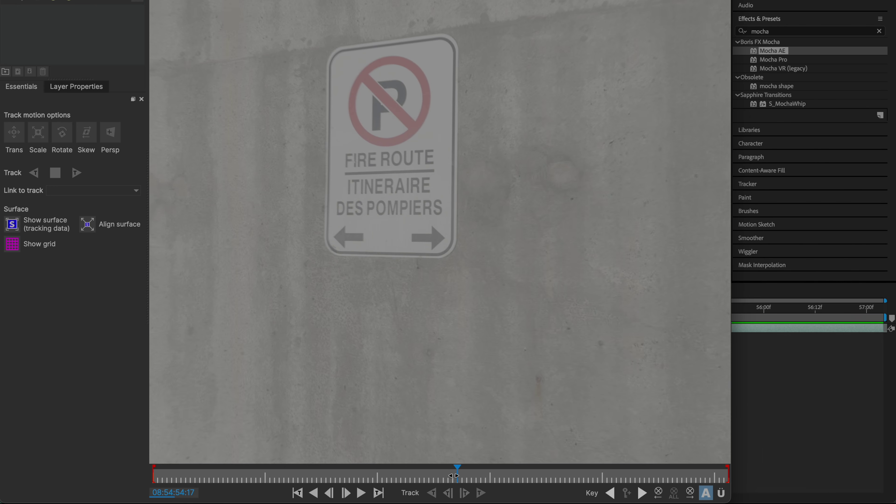
drag(482, 476, 506, 473)
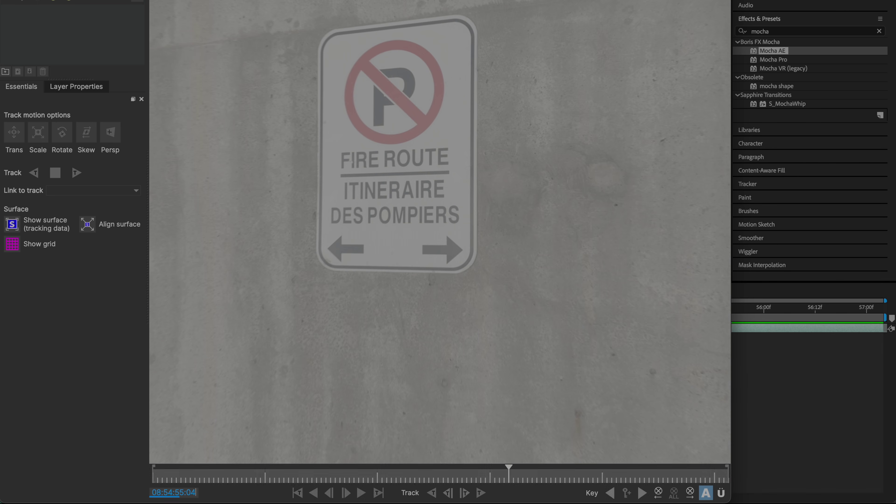
Step: Draw a closed spline around the no-parking symbol above the sign's text and adjust its lower corner points
drag(336, 37, 477, 24)
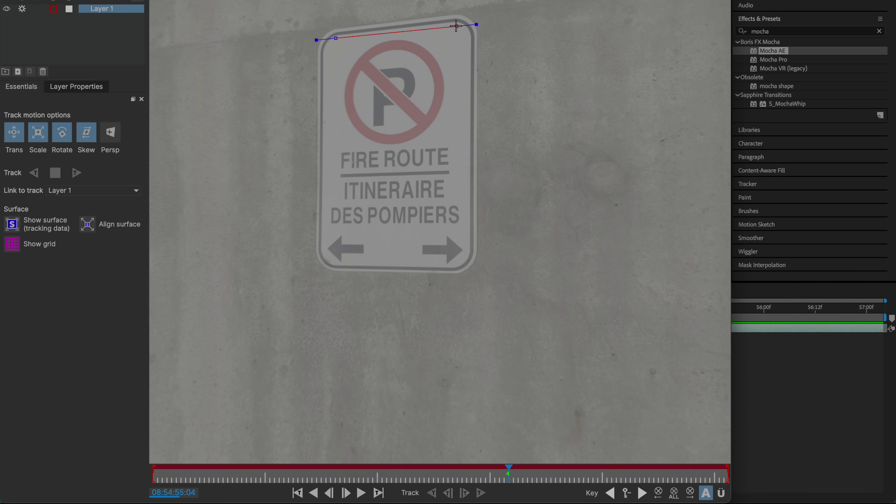
click(456, 25)
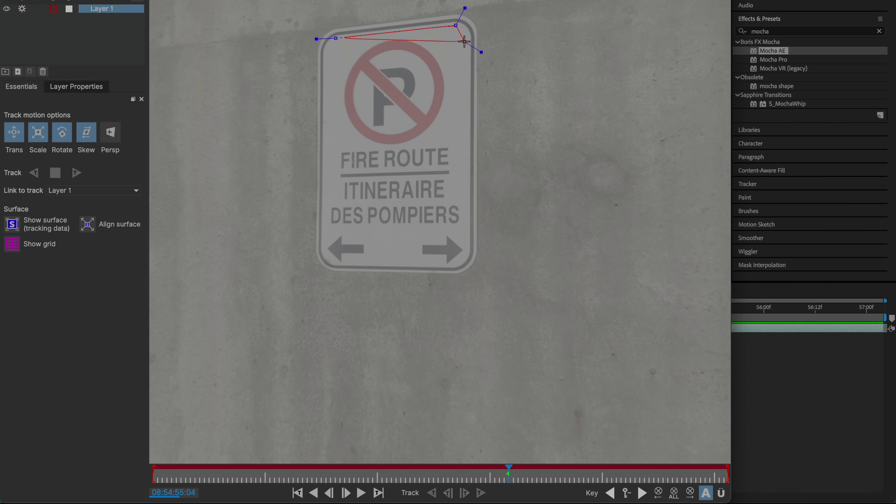
click(464, 41)
click(465, 109)
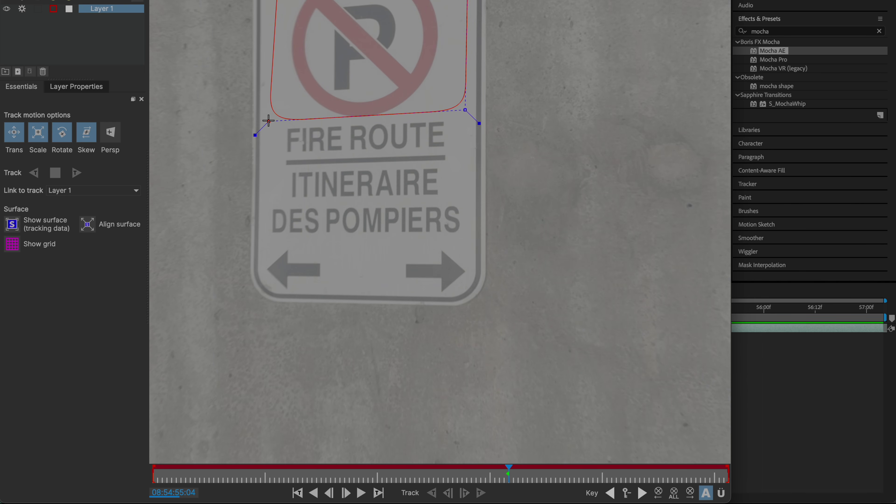
drag(268, 121, 266, 121)
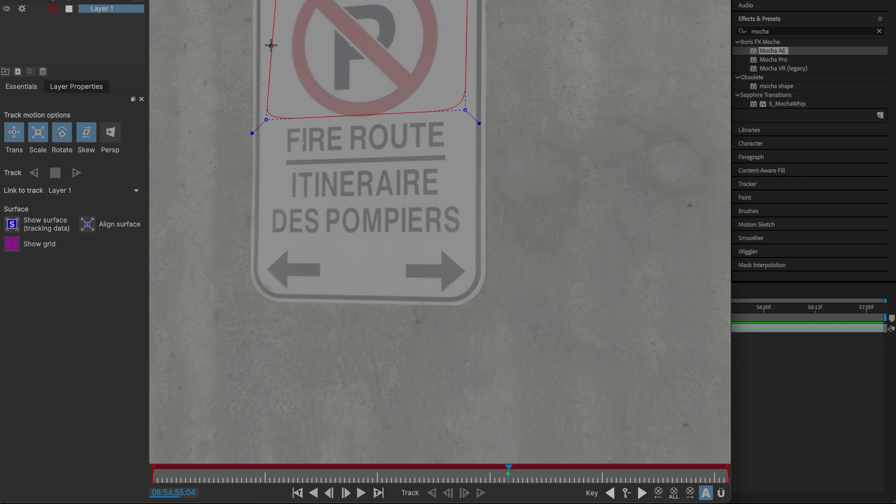
drag(283, 31, 264, 92)
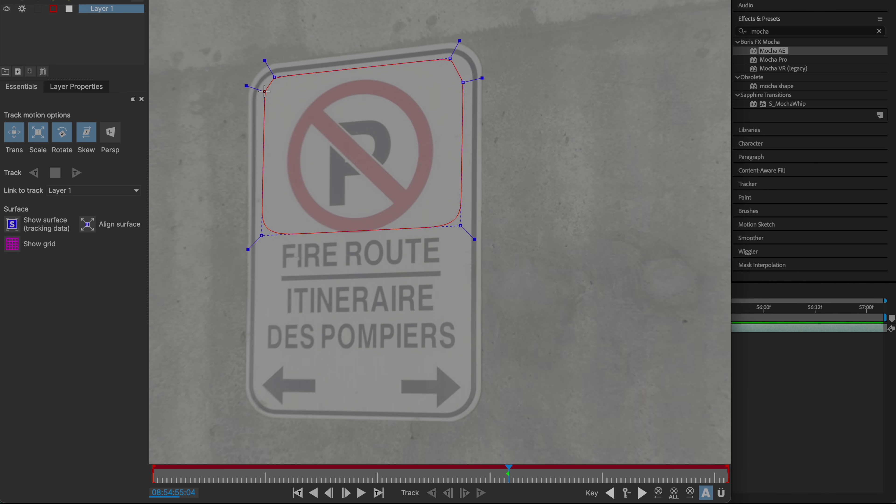
click(264, 91)
right_click(264, 91)
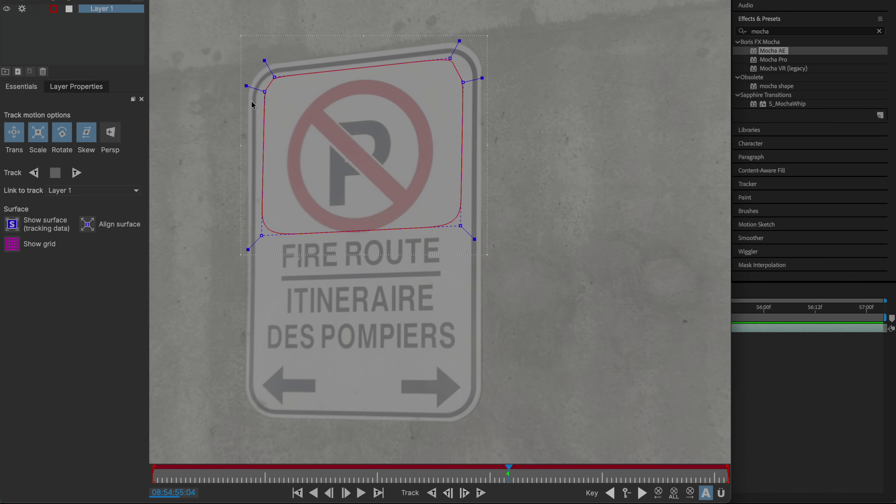
drag(260, 235, 264, 238)
drag(459, 224, 462, 232)
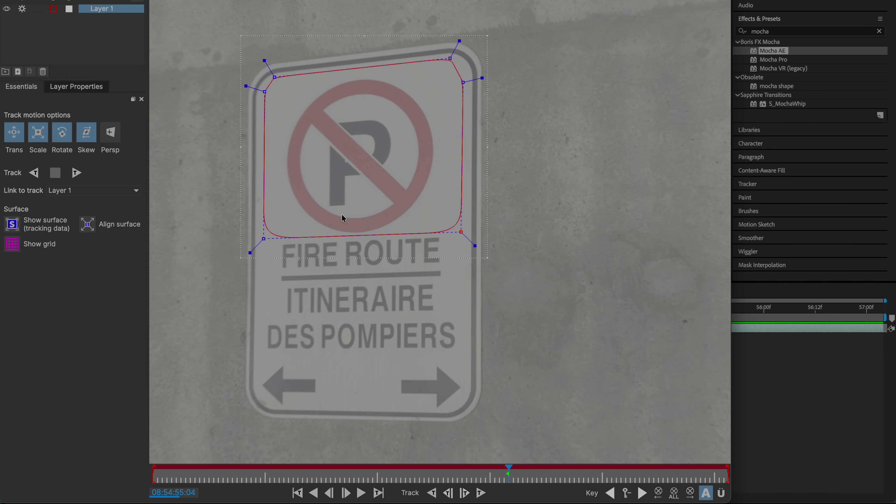
Step: Enable perspective tracking and track the sign layer forward and backward from 08:54:55:04
click(110, 134)
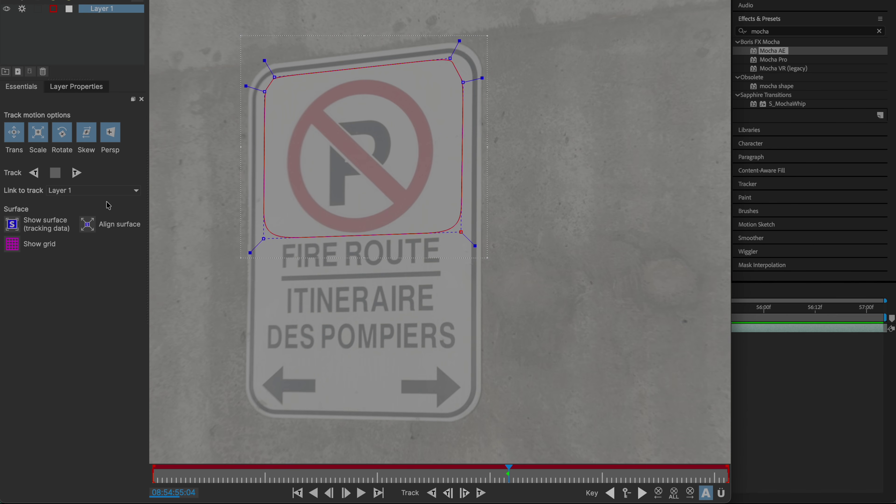
click(81, 173)
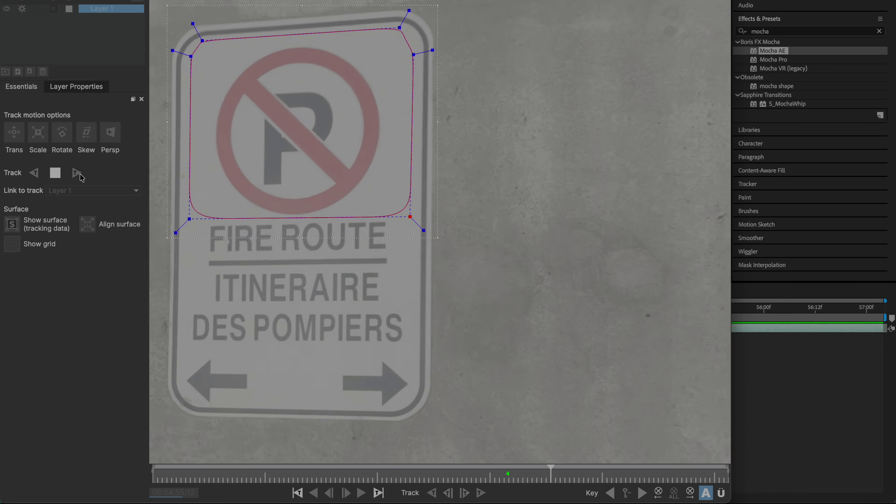
click(508, 475)
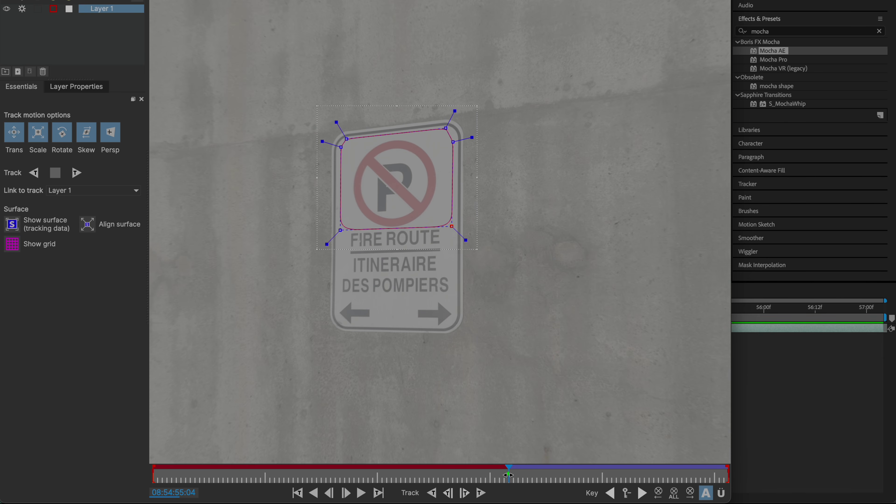
click(34, 172)
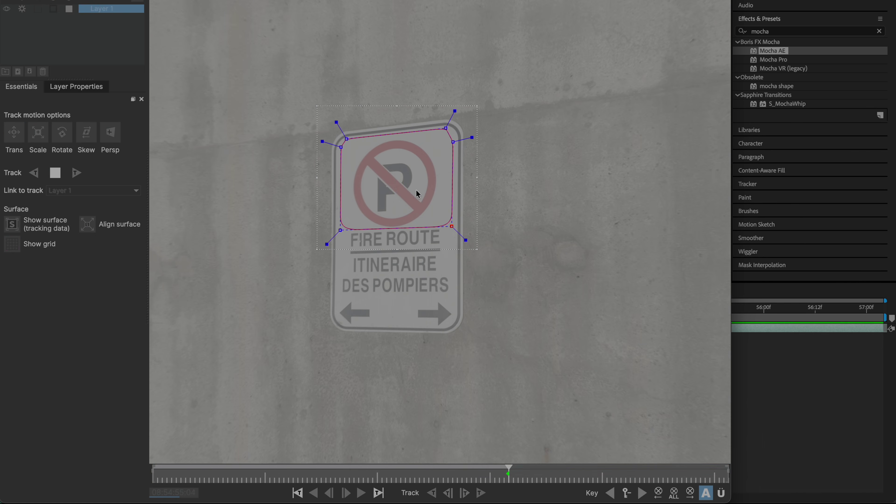
drag(154, 468, 92, 431)
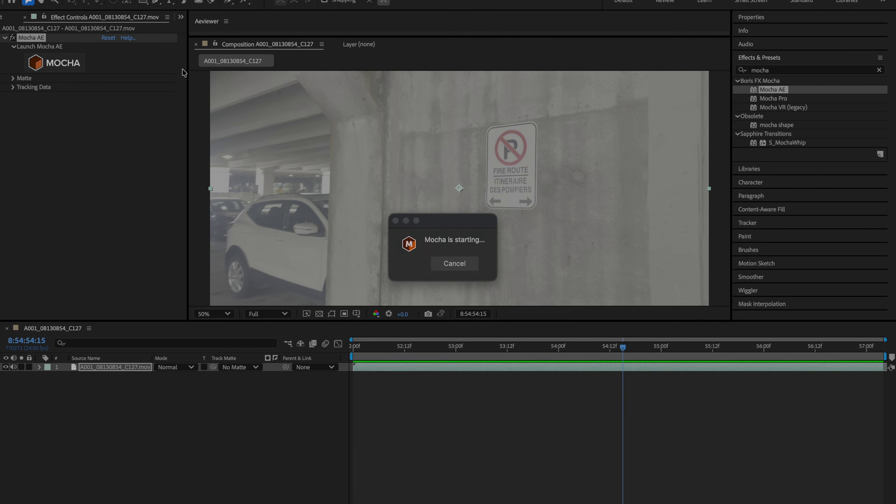
Step: Duplicate the tracked footage layer and rename the lower copy Main
click(124, 370)
key(super+d)
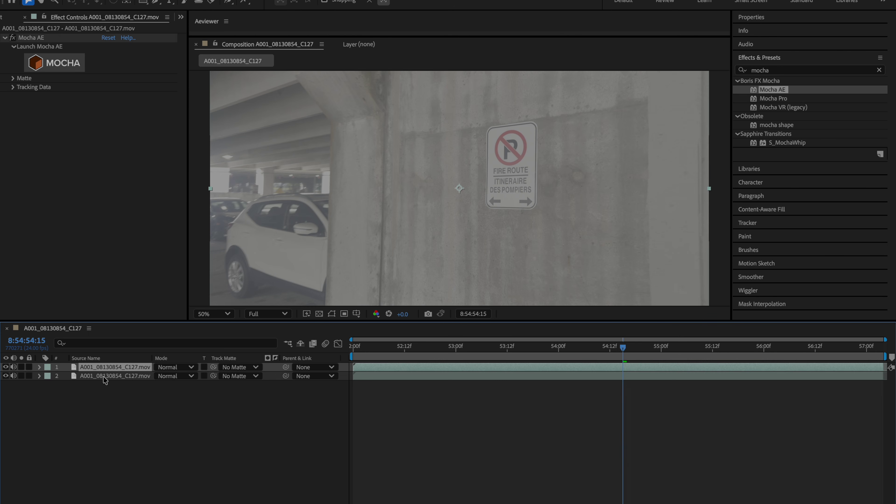
click(102, 376)
right_click(93, 376)
click(141, 503)
text(Main)
key(Return)
Step: Rename the upper footage layer Second Track
right_click(98, 367)
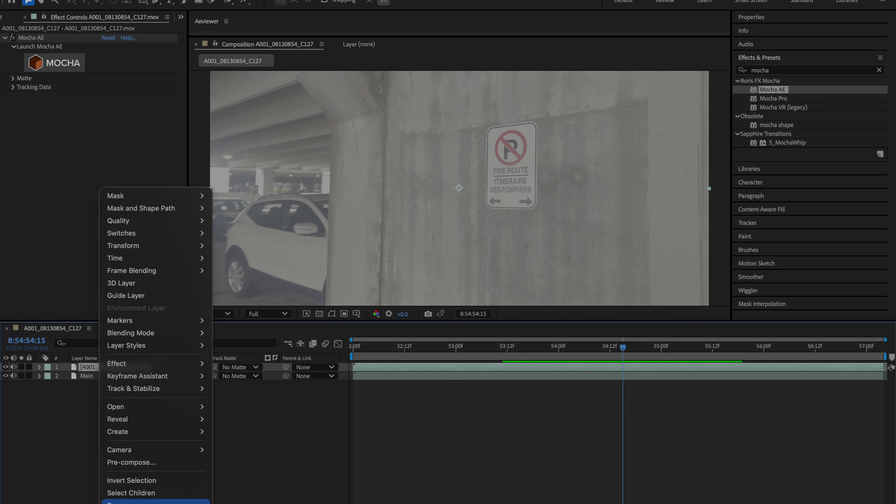
click(141, 502)
text(Second Trac)
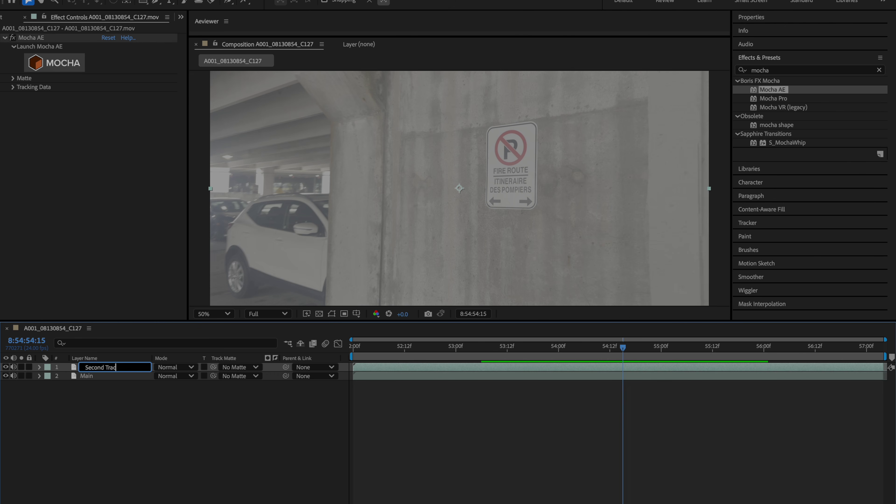
text(k)
key(Return)
Step: Hide the Main layer and create AE masks from the Mocha track on Second Track
click(6, 376)
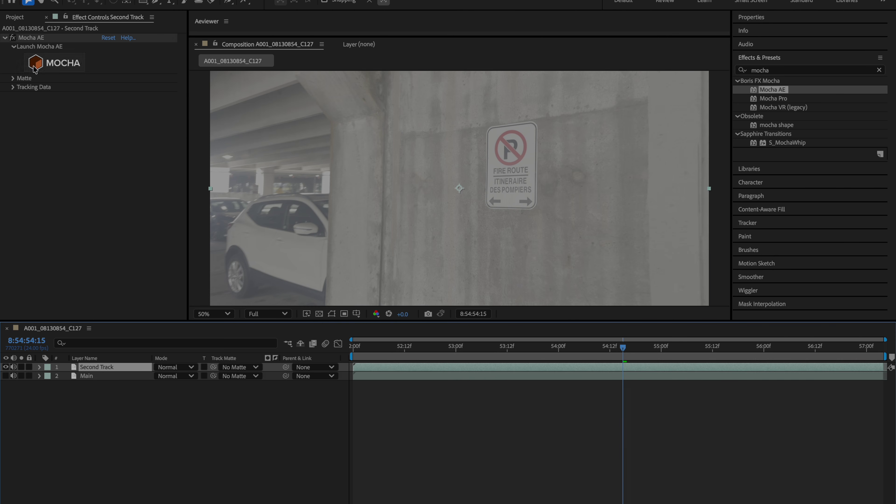
click(13, 78)
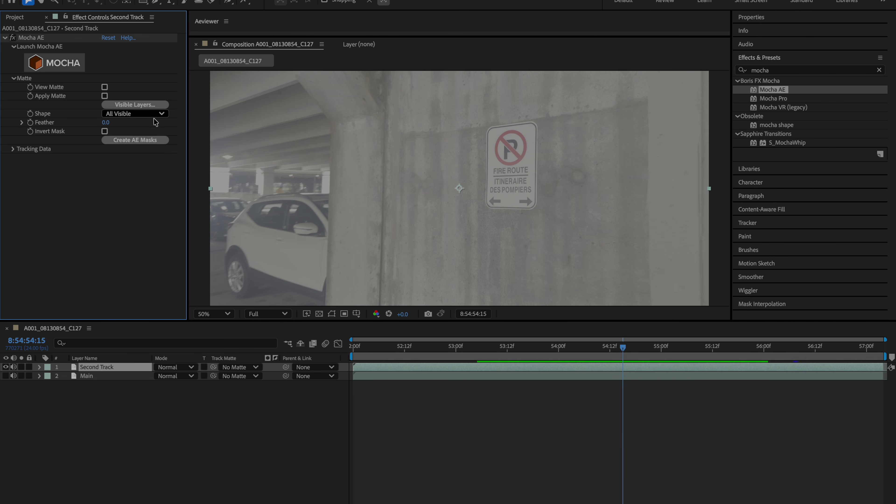
click(131, 139)
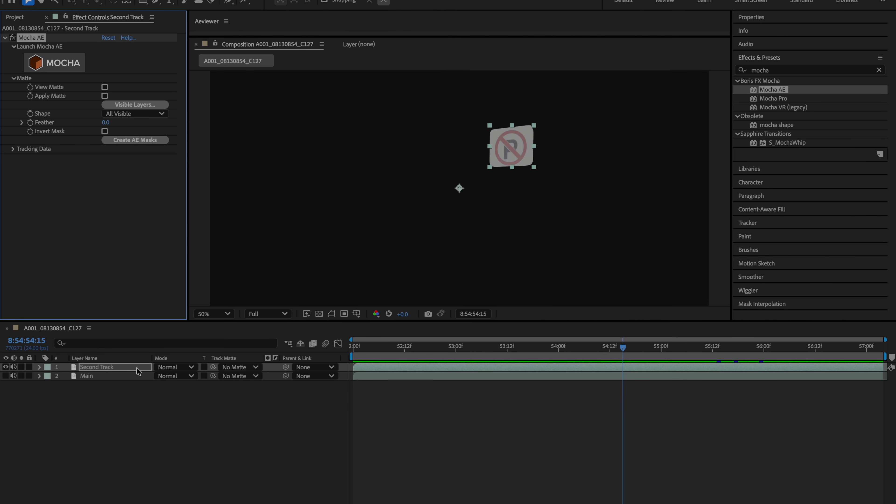
Step: Show the mask properties of Second Track and invert its mask
key(m)
key(m)
click(199, 376)
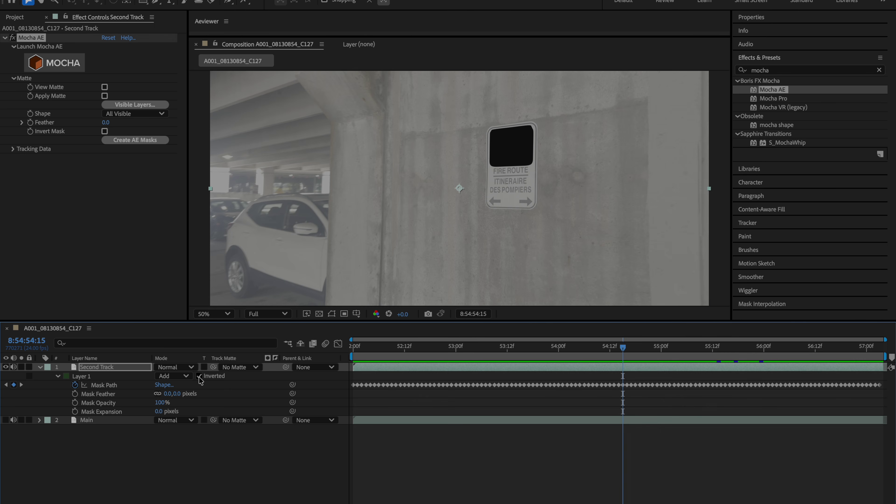
Step: Generate a Content-Aware Fill layer for the masked sign area using the Edge Blend fill method over the Entire Duration
drag(465, 360, 231, 404)
scroll(705, 200, up, 1)
click(778, 209)
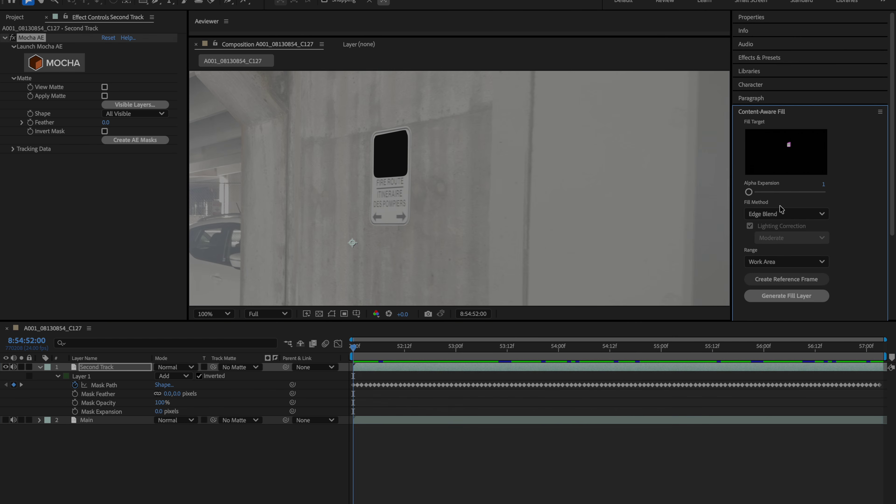
click(775, 214)
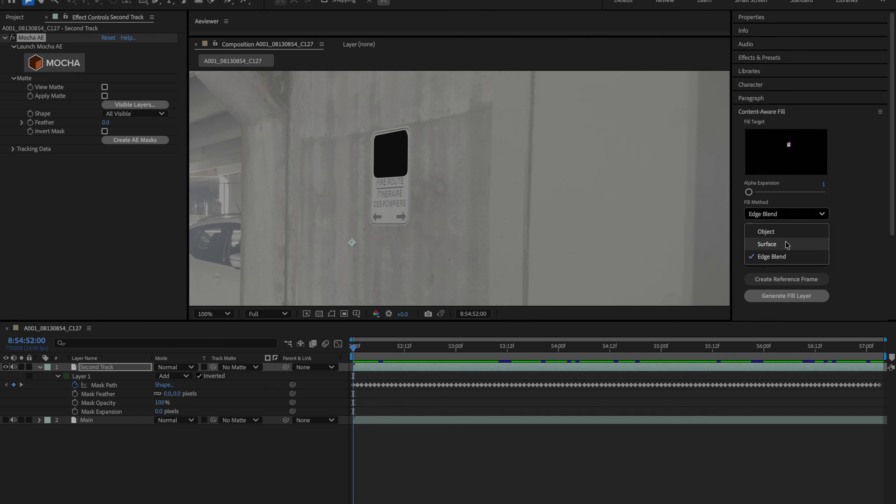
click(782, 257)
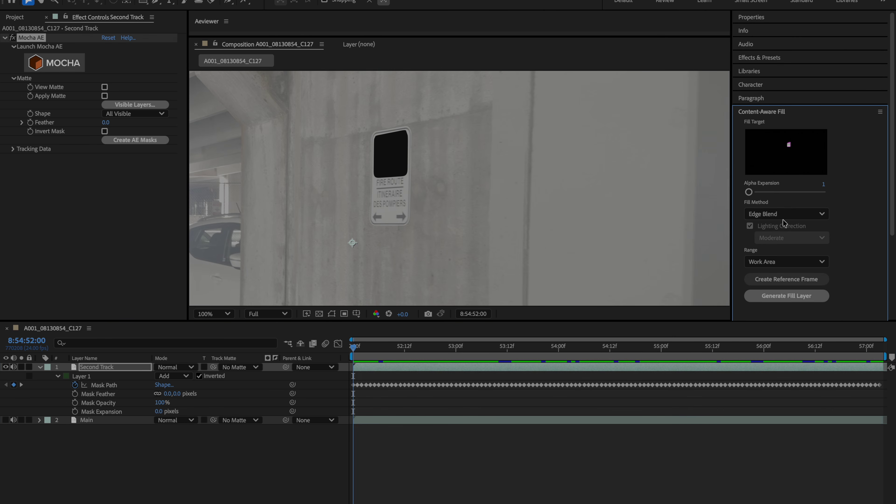
click(788, 260)
click(779, 278)
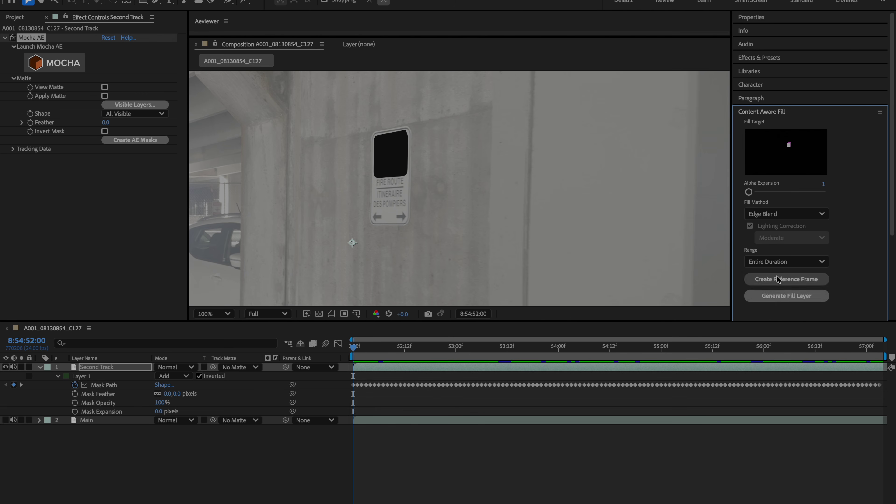
click(776, 301)
scroll(823, 240, down, 5)
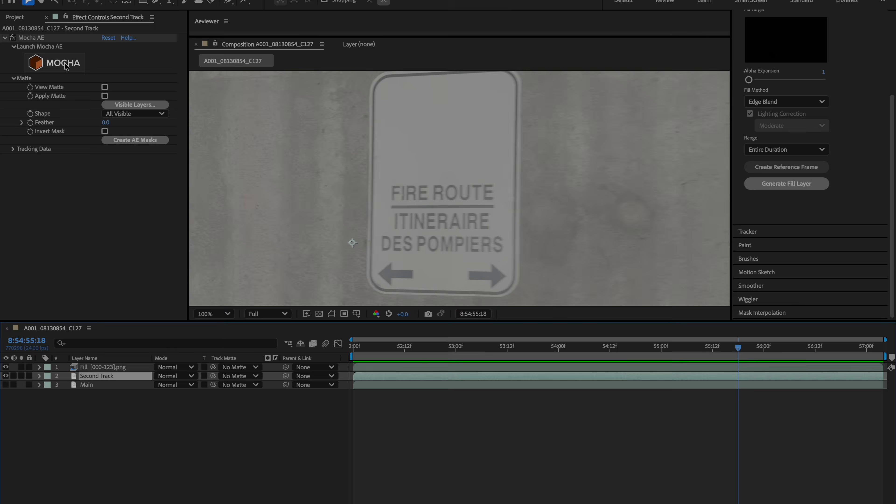
Step: Reopen Second Track in Mocha and display the grid and tracking surface for Layer 1
click(65, 66)
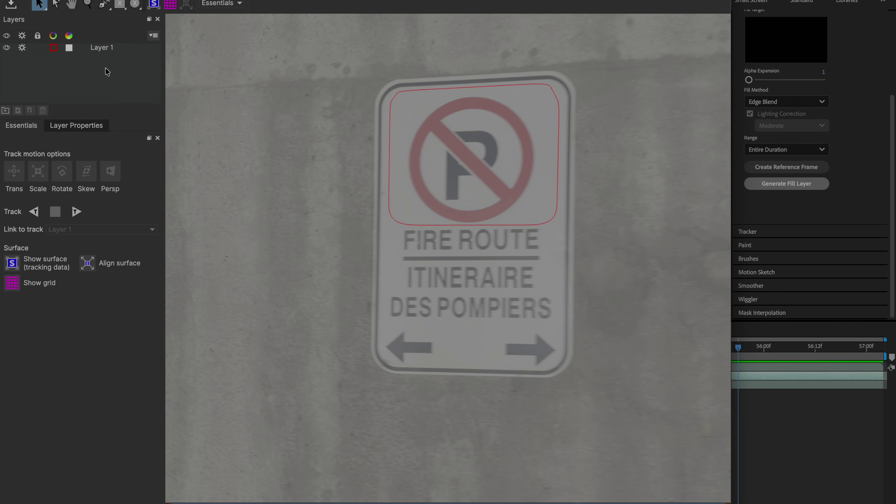
click(103, 49)
scroll(172, 20, up, 1)
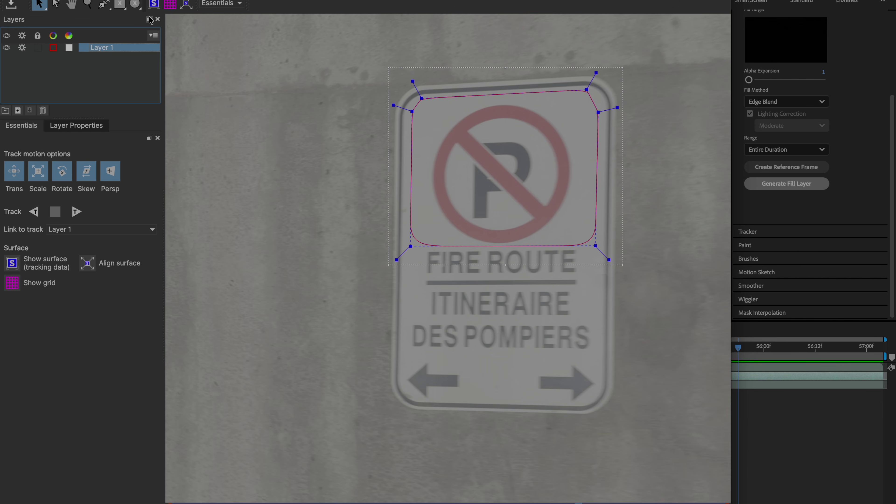
click(171, 6)
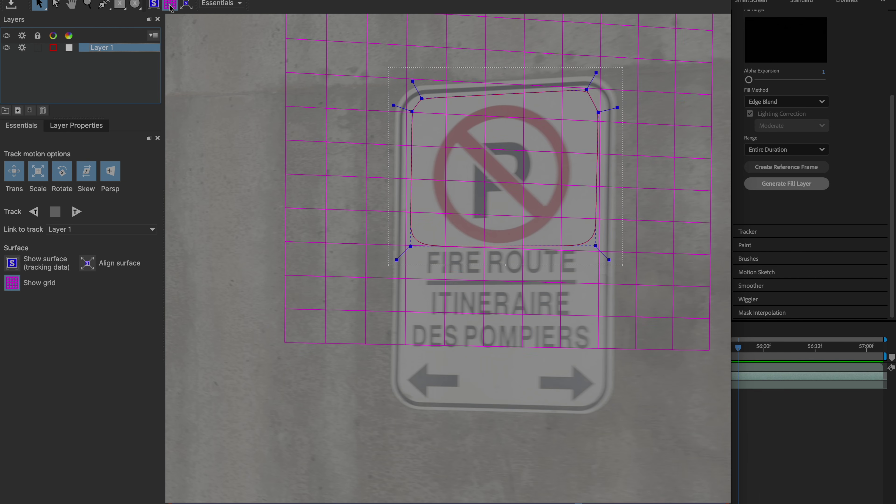
click(155, 4)
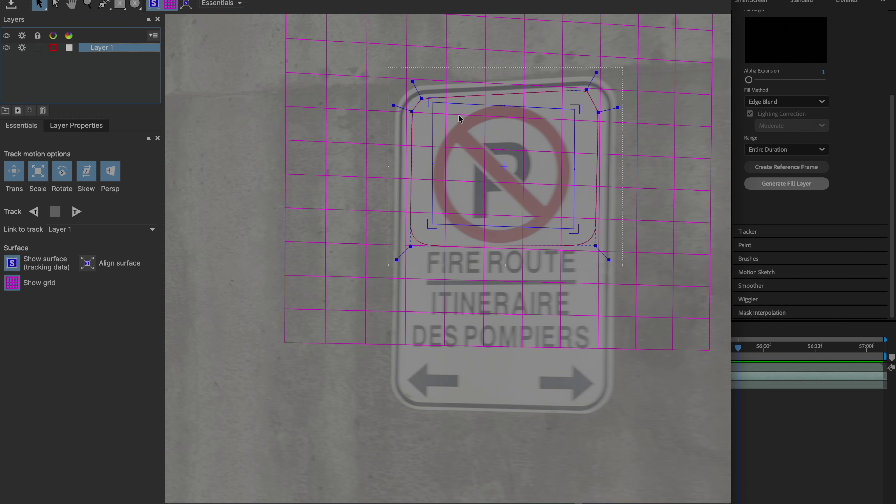
Step: Fit the four corners of the tracking surface to the corners of the spline around the no-parking symbol
drag(433, 102, 426, 103)
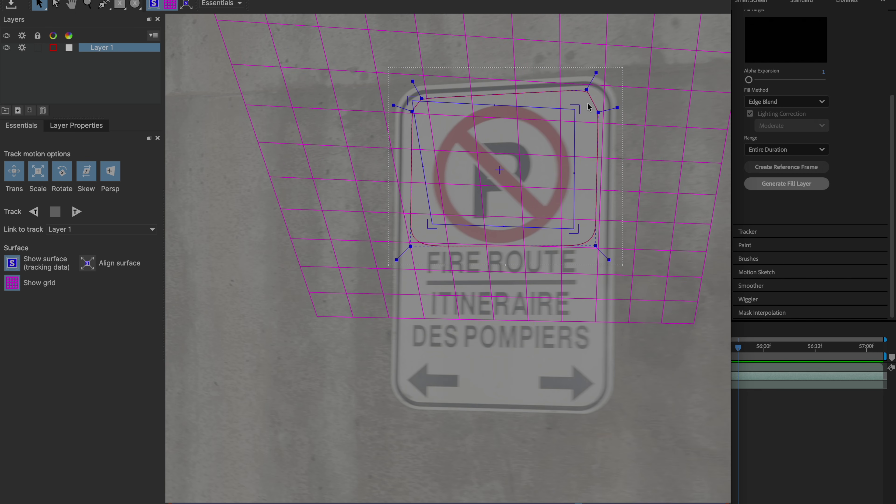
drag(572, 110, 593, 93)
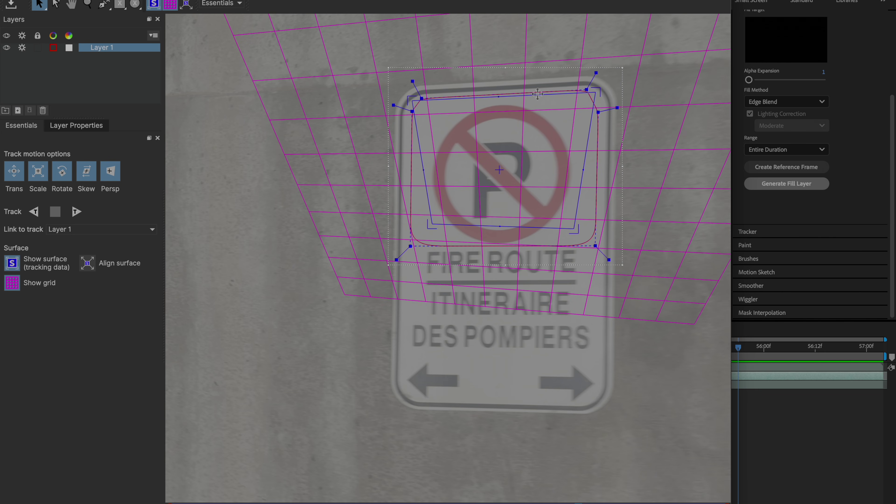
drag(433, 223, 411, 247)
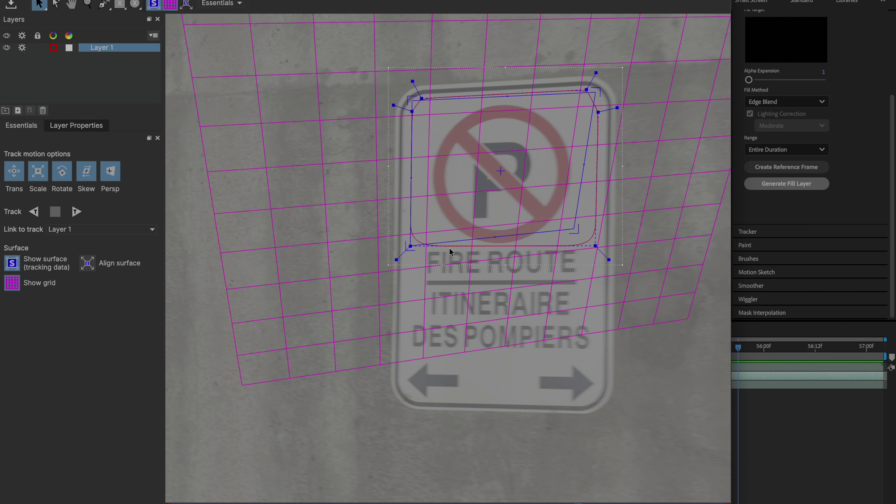
drag(572, 228, 593, 246)
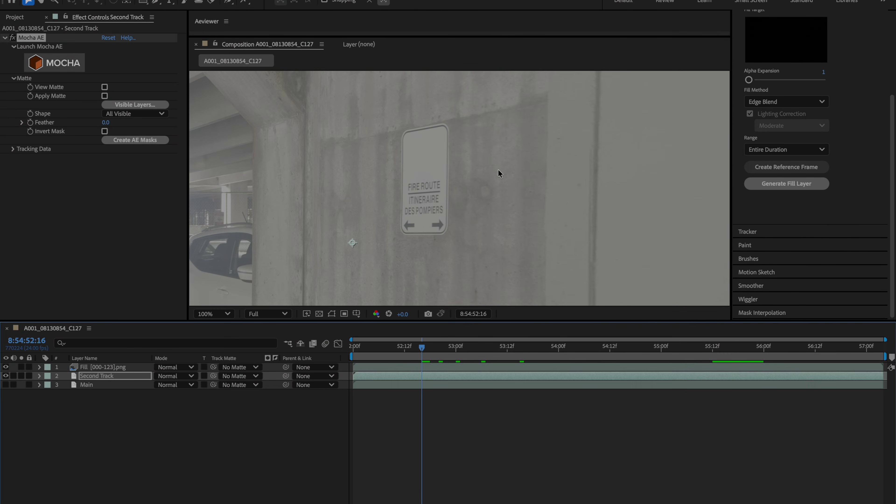
Step: Add Chibi-Gojo-Vibrant-Color-Palette-PNG.png to the composition as the topmost layer
click(14, 17)
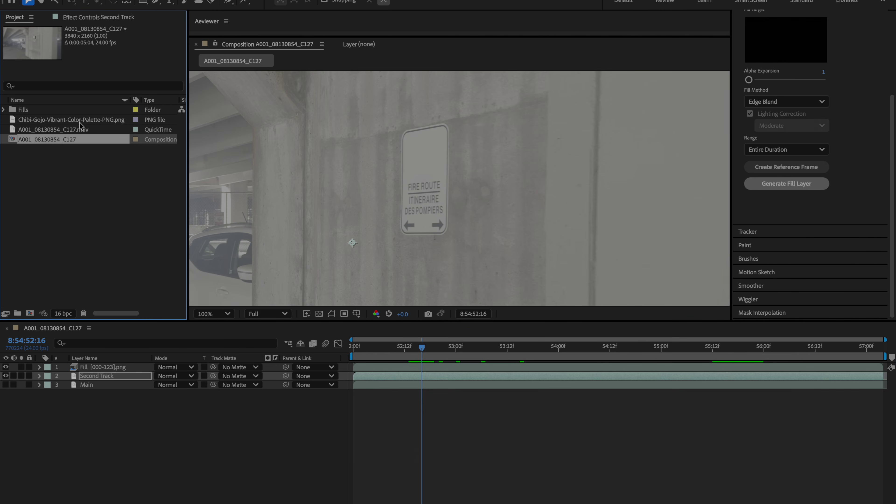
drag(112, 121, 106, 365)
drag(418, 239, 515, 185)
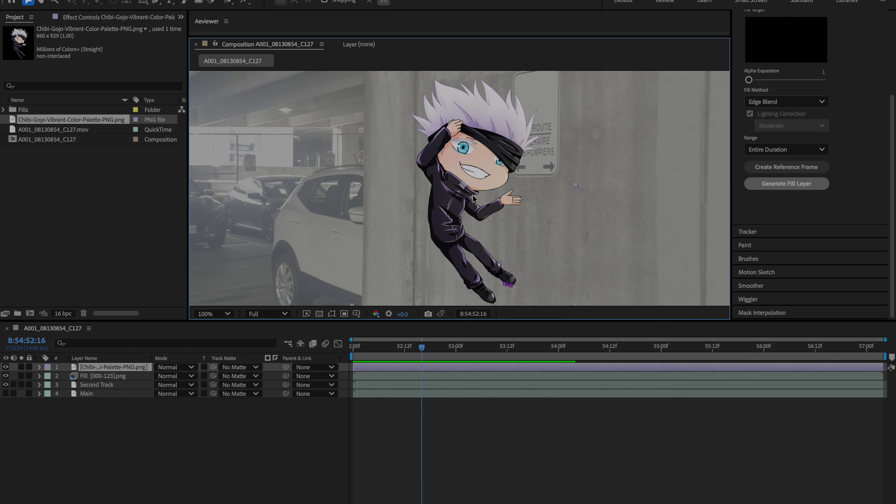
key(comma)
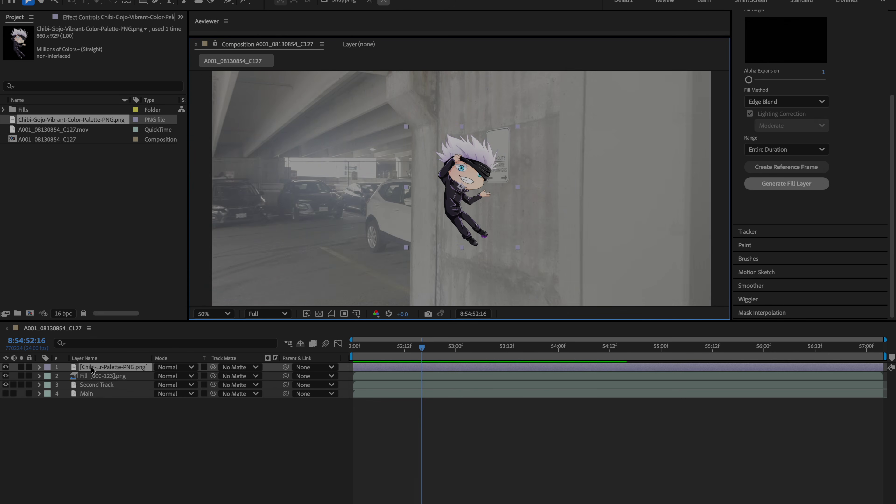
Step: Pre-compose the Chibi-Gojo image layer, moving all attributes into the new composition
key(ctrl+shift+c)
click(358, 270)
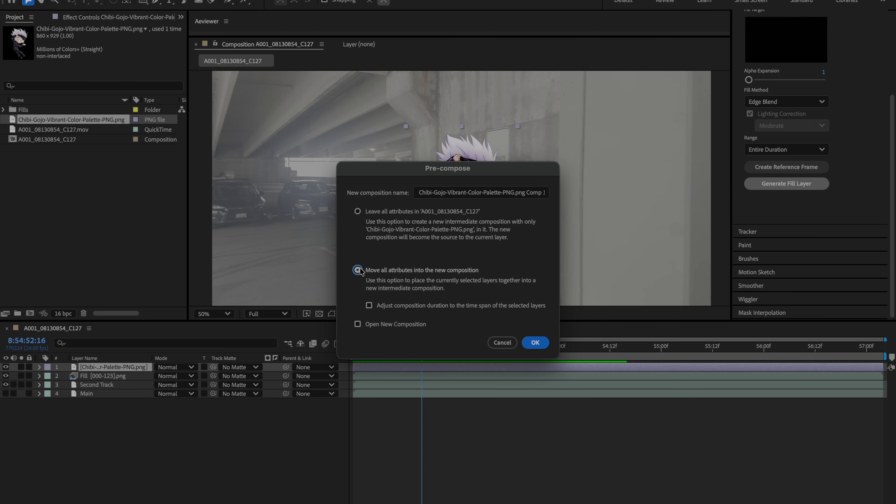
key(Return)
Step: Create track data from the Mocha AE effect on the Second Track layer
click(105, 385)
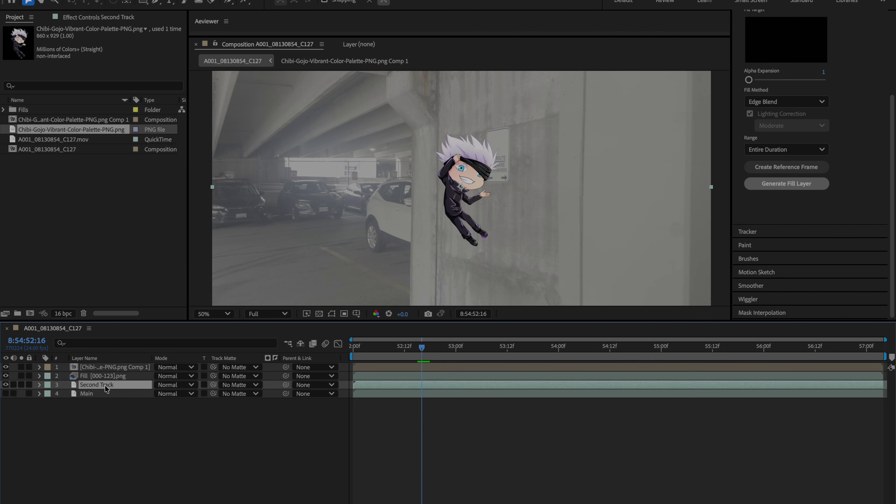
click(92, 19)
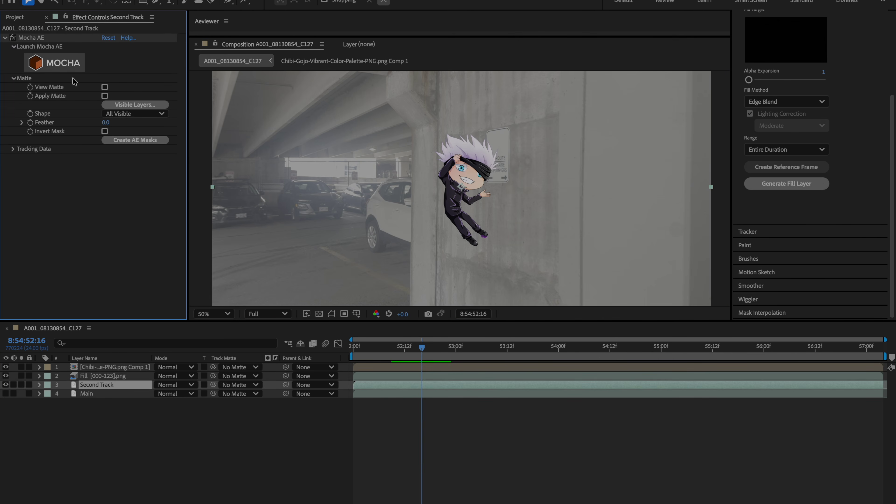
click(13, 148)
click(142, 158)
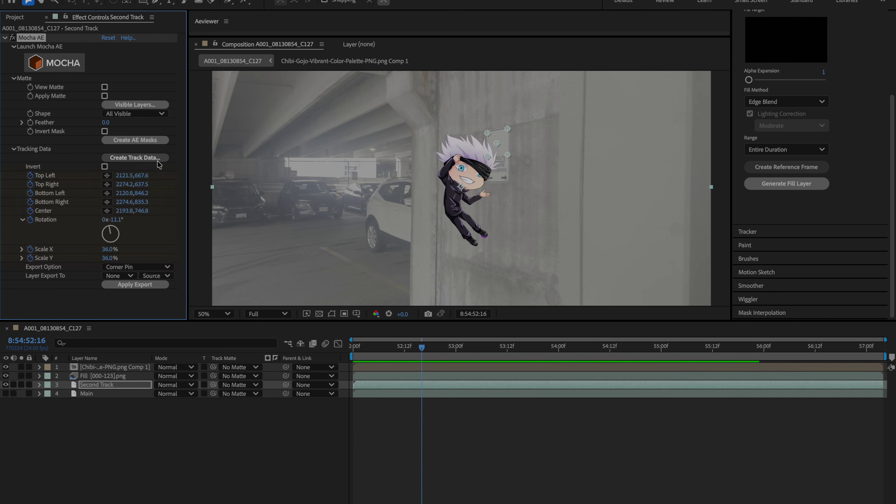
Step: Export the track as Corner Pin (Support Motion Blur) to the Chibi-Gojo precomp and preview the result
click(119, 271)
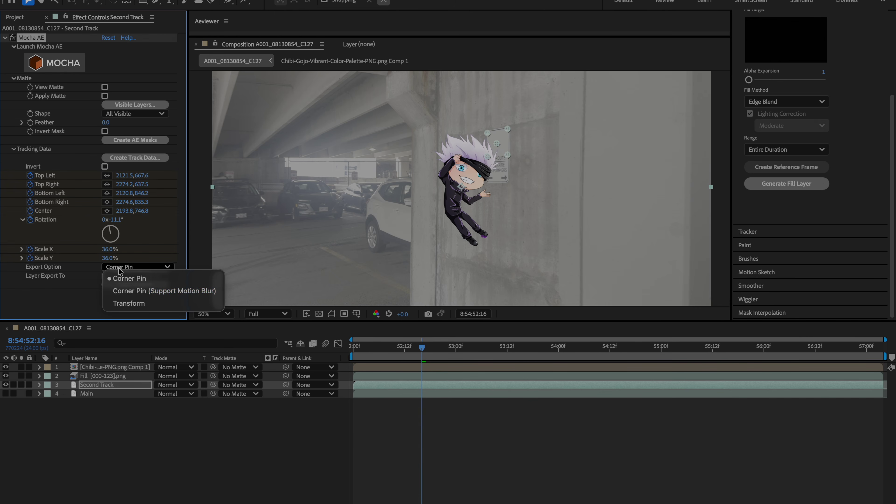
click(146, 292)
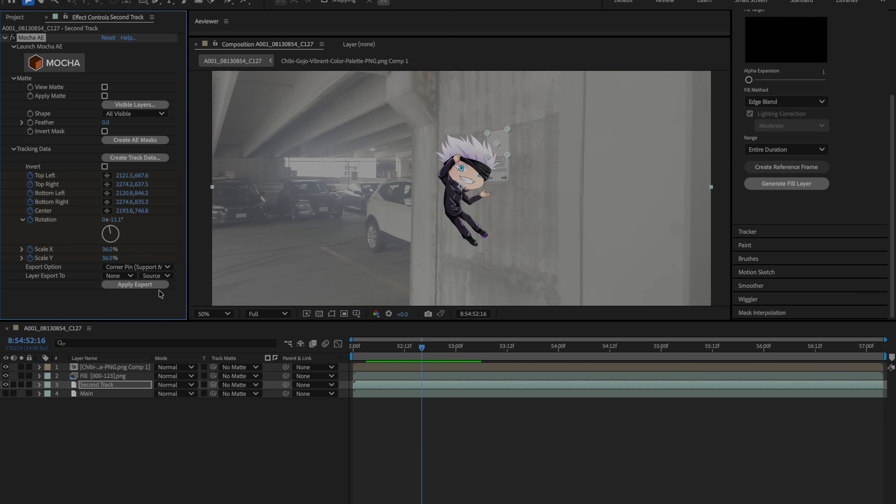
click(124, 278)
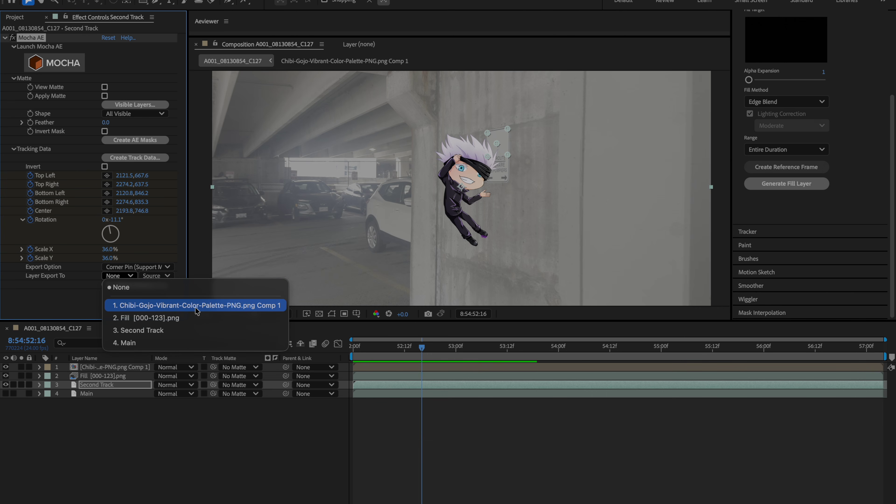
click(213, 305)
click(133, 285)
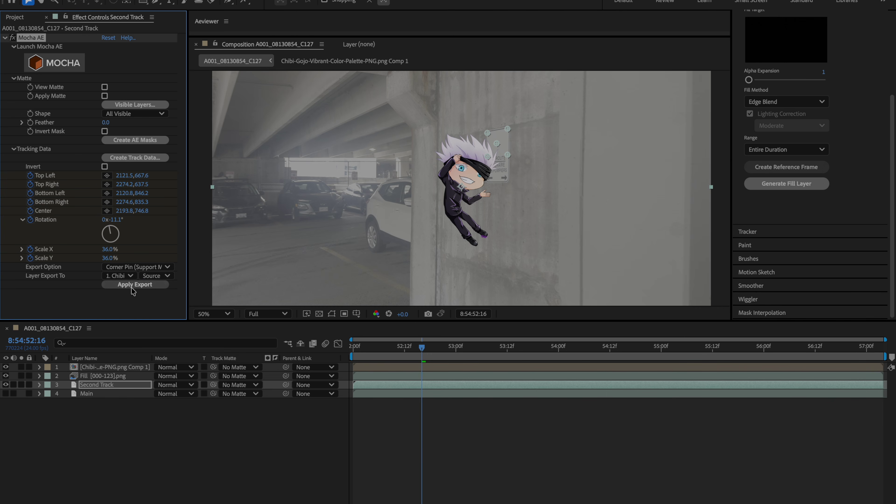
key(space)
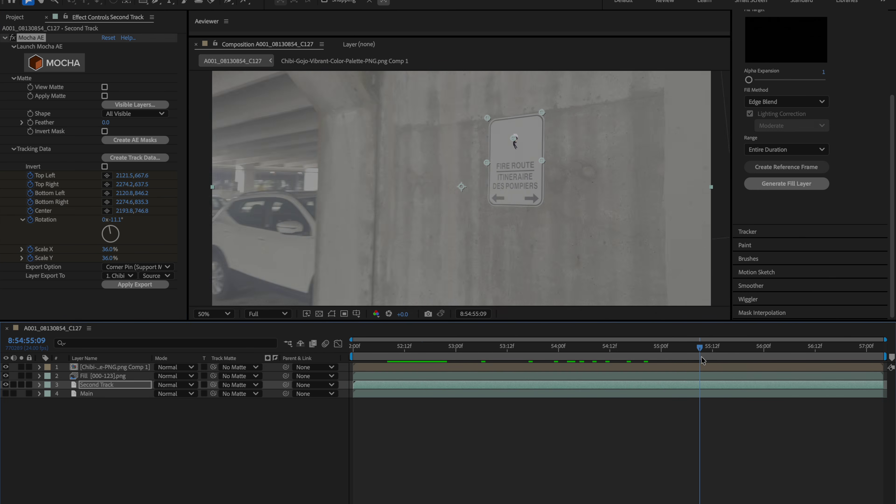
click(519, 137)
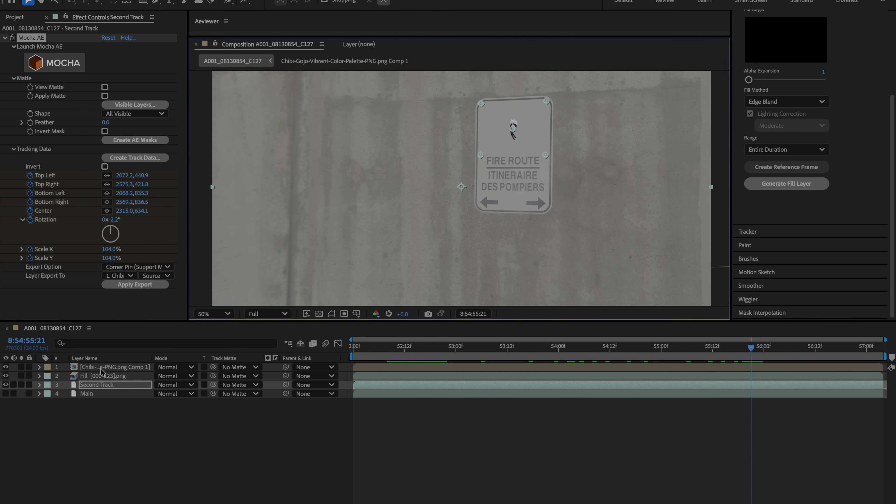
Step: Inside the Chibi-Gojo precomp, scale the character image up to 234% and raise it to about Y position 1033
double_click(110, 368)
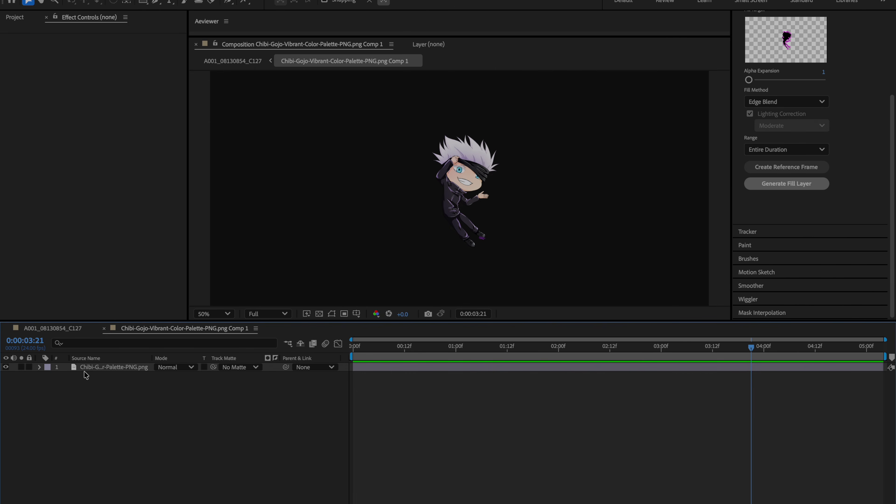
click(95, 368)
key(s)
drag(171, 380, 218, 375)
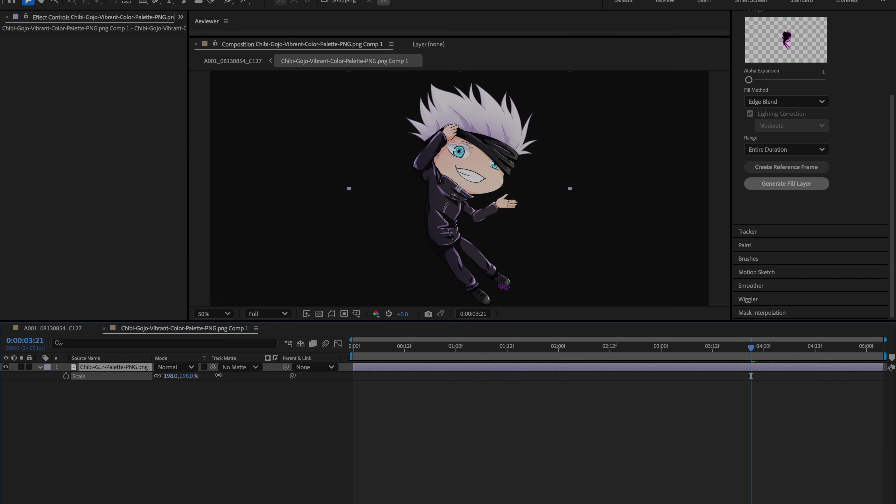
scroll(479, 171, down, 2)
drag(164, 379, 187, 373)
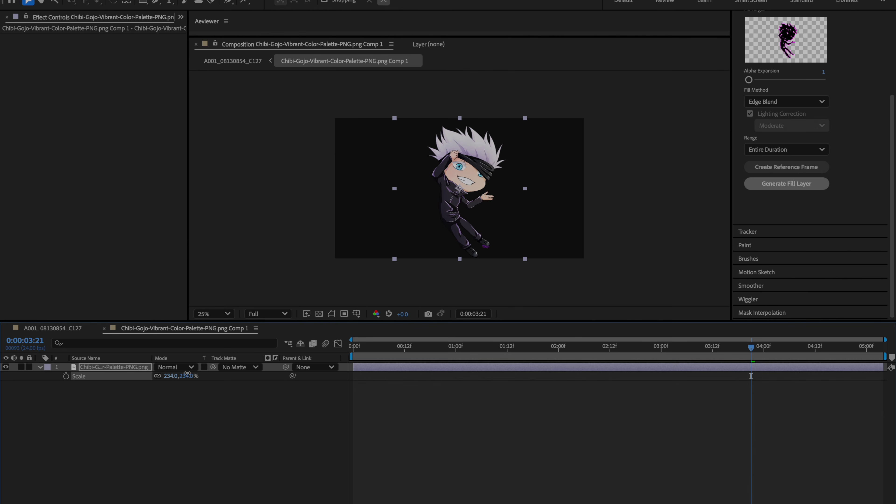
key(p)
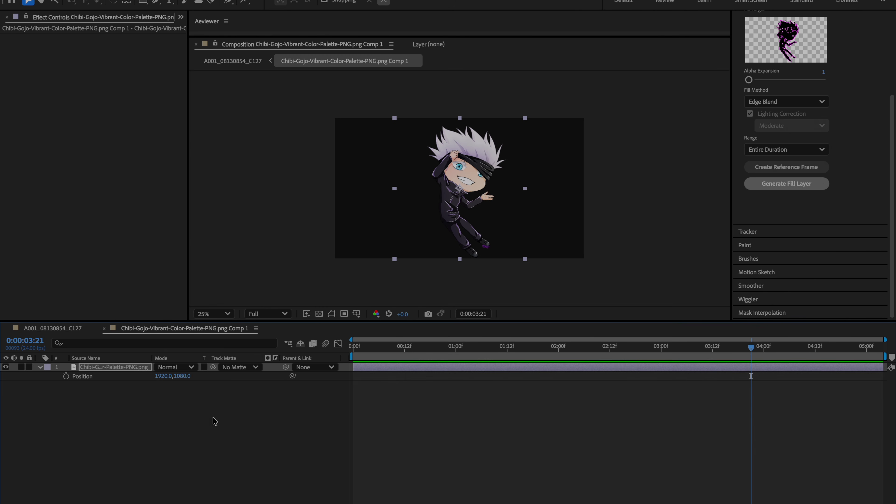
drag(181, 380, 157, 383)
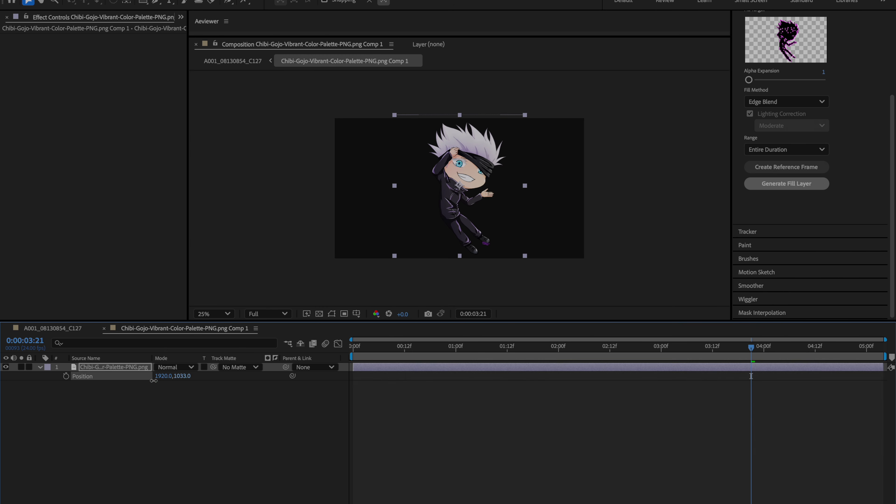
Step: Set the character image's scale to 243% in the precomp
key(s)
click(186, 375)
click(142, 376)
click(161, 369)
click(137, 379)
click(172, 376)
text(240)
key(Return)
key(Up)
key(Up)
key(Up)
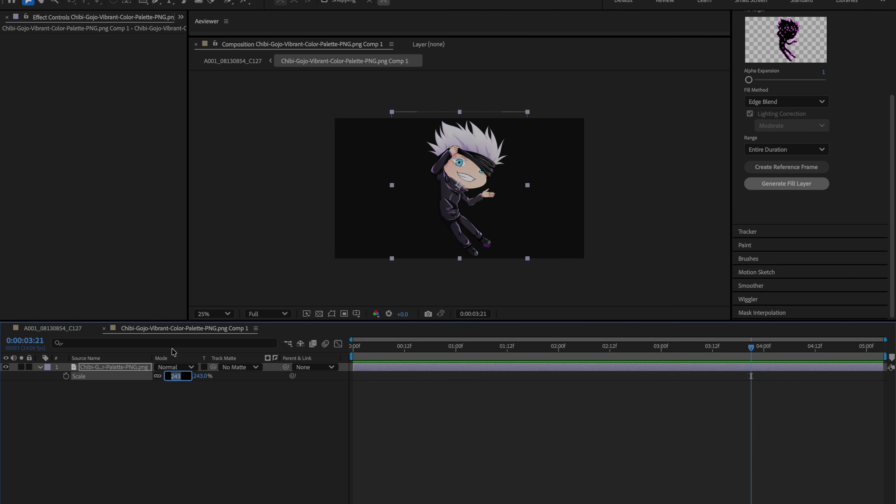
Step: Return to the A001_08130854_C127 composition and inspect how the character sits on the sign
click(70, 329)
scroll(539, 168, up, 6)
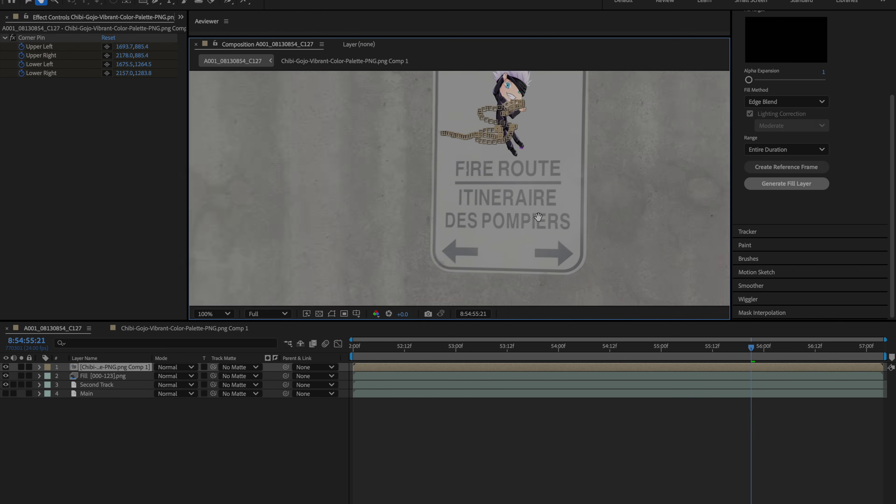
click(633, 192)
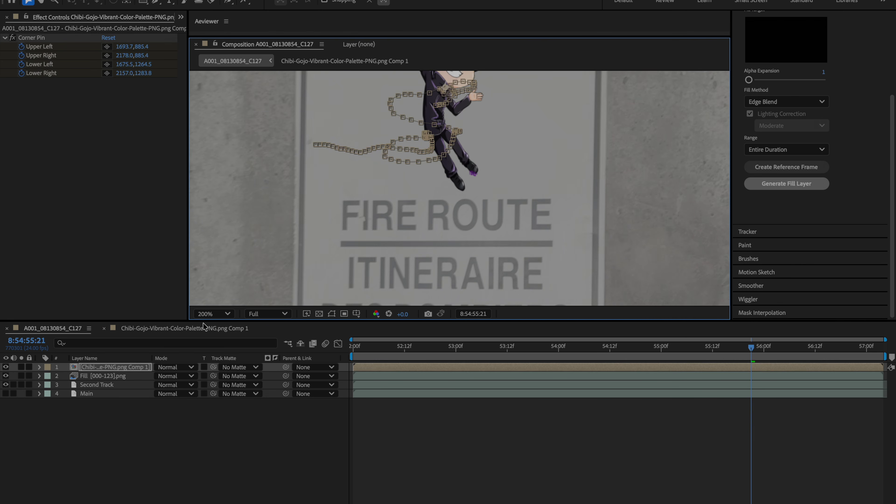
key(comma)
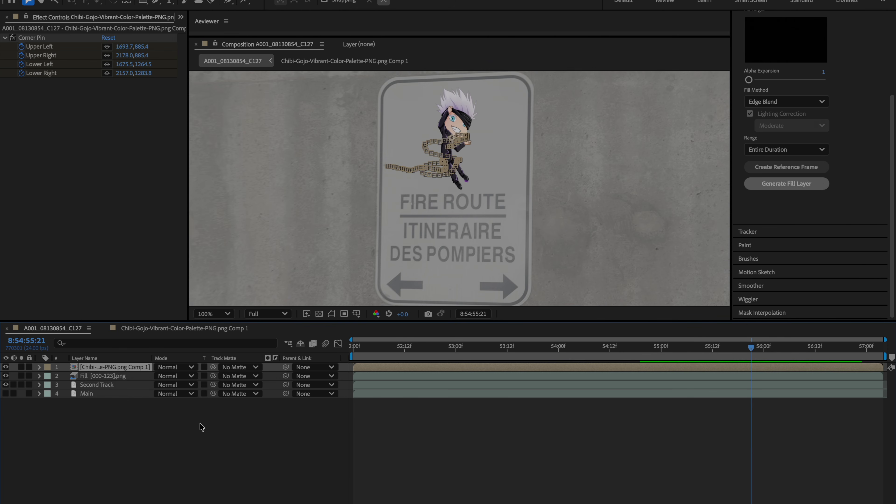
Step: Add an adjustment layer at the top of the composition and apply the Tint effect to turn the image black and white
key(ctrl+alt+y)
key(ctrl+space)
text(tint)
key(Return)
scroll(518, 193, up, 4)
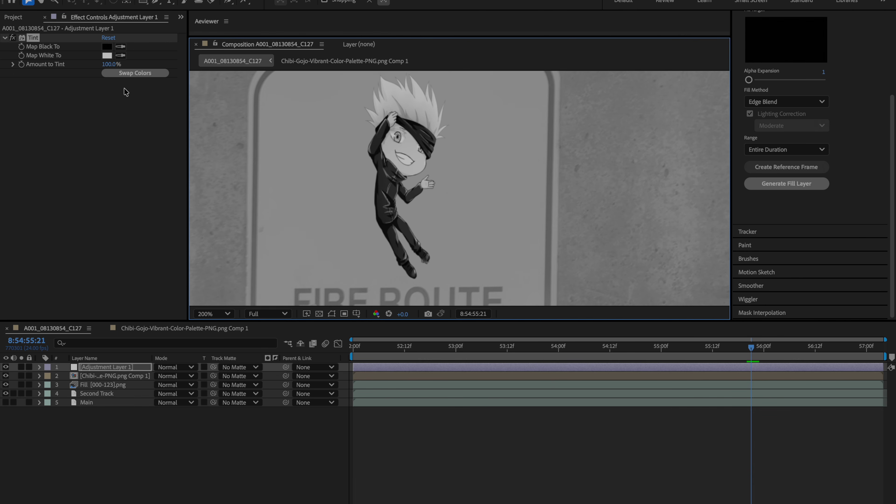
Step: Apply Levels to the Chibi-Gojo precomp layer, setting Output Black to about 11822 and Output White to about 25315 to match the sign
click(107, 376)
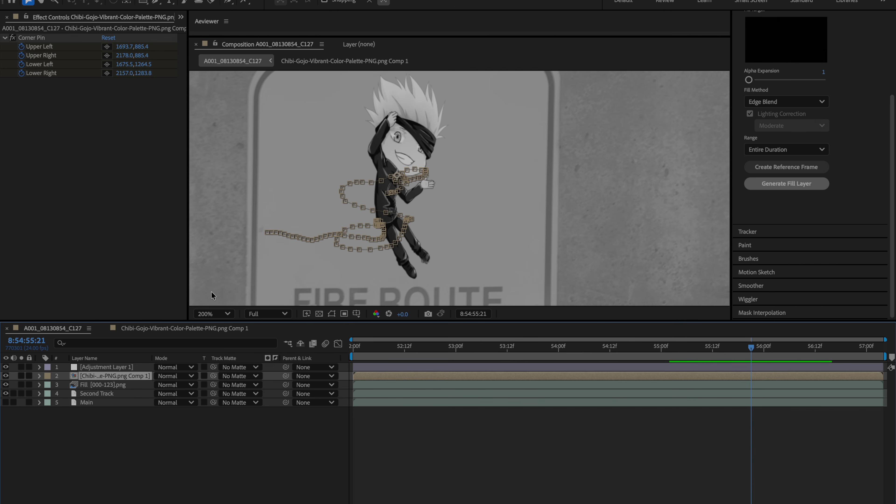
key(ctrl+space)
text(lev)
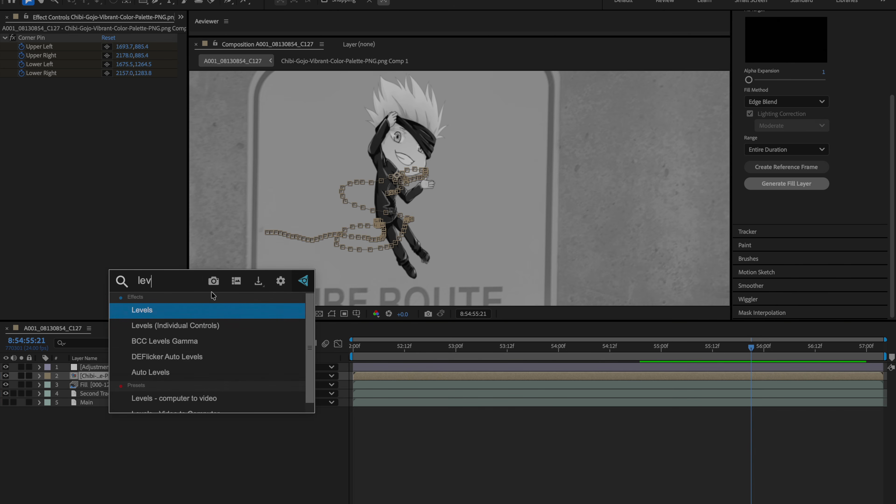
key(Return)
drag(29, 154, 77, 155)
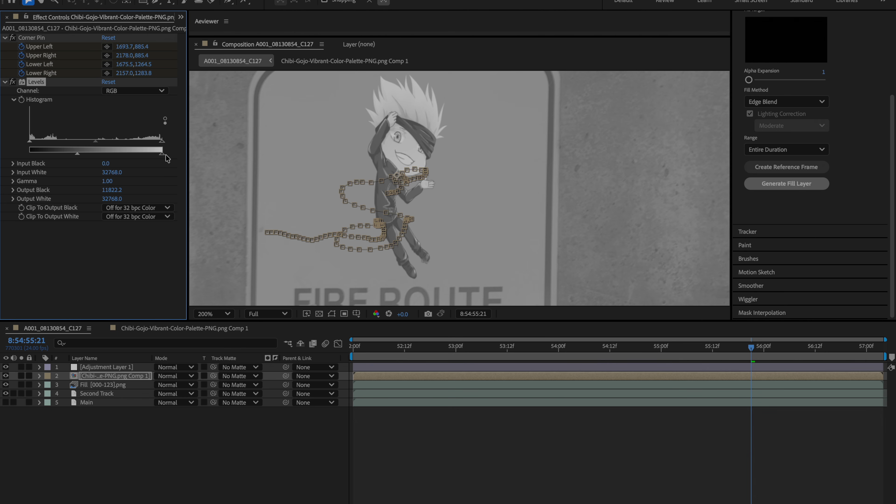
drag(157, 154, 137, 161)
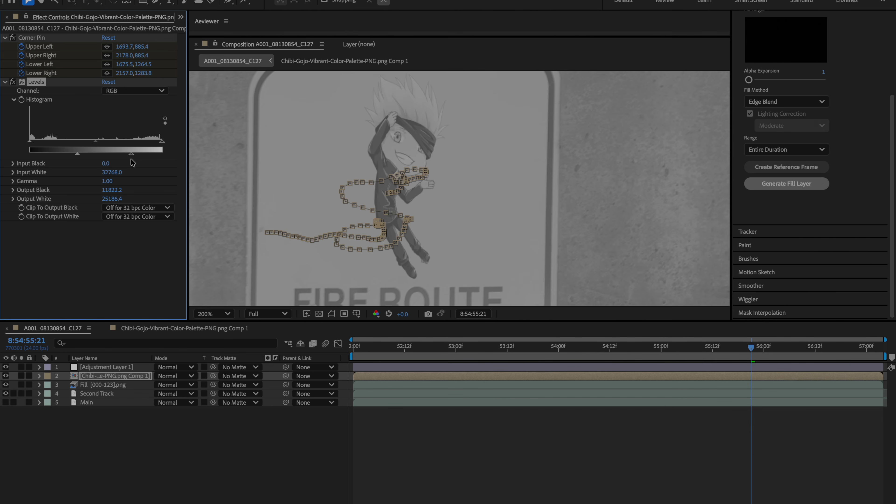
Step: Hide the tint adjustment layer and play back the colour composite to check the character on the sign
key(comma)
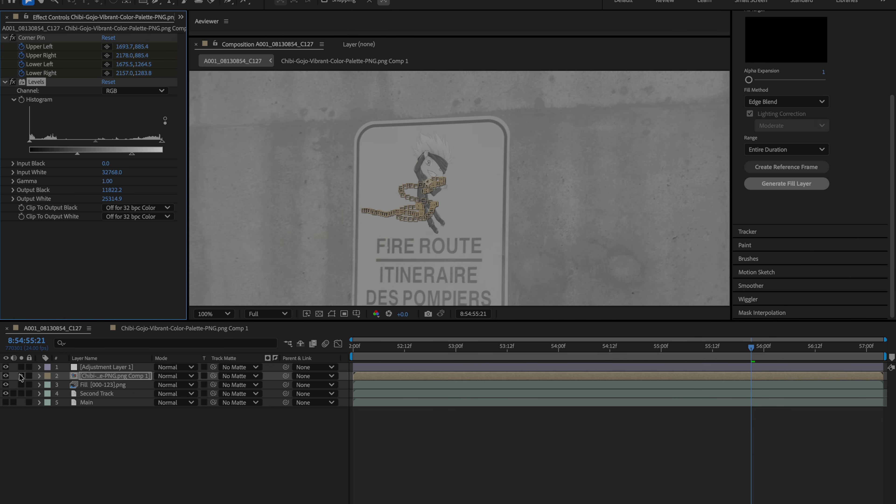
click(5, 367)
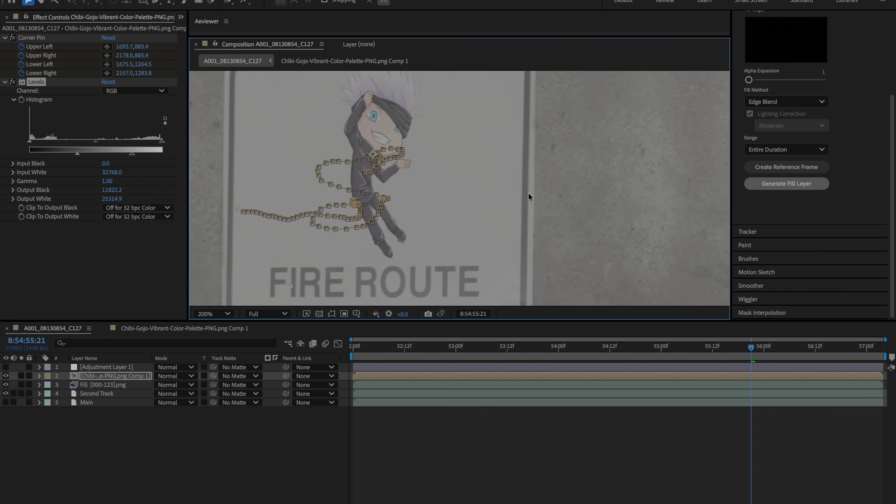
click(425, 421)
key(space)
key(space)
drag(545, 349, 363, 362)
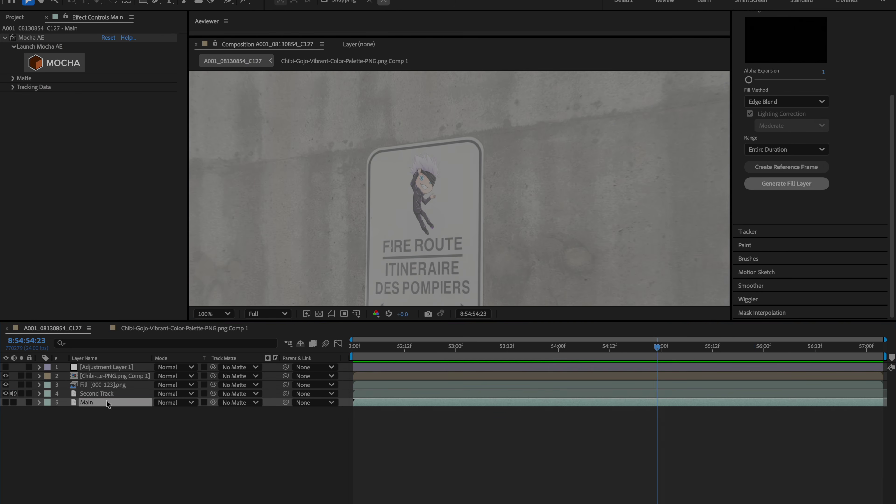
Step: Move the Main layer to the top of the stack, make it visible, and compare its sign reflection with the composite
drag(99, 404, 22, 367)
click(6, 368)
drag(662, 349, 786, 357)
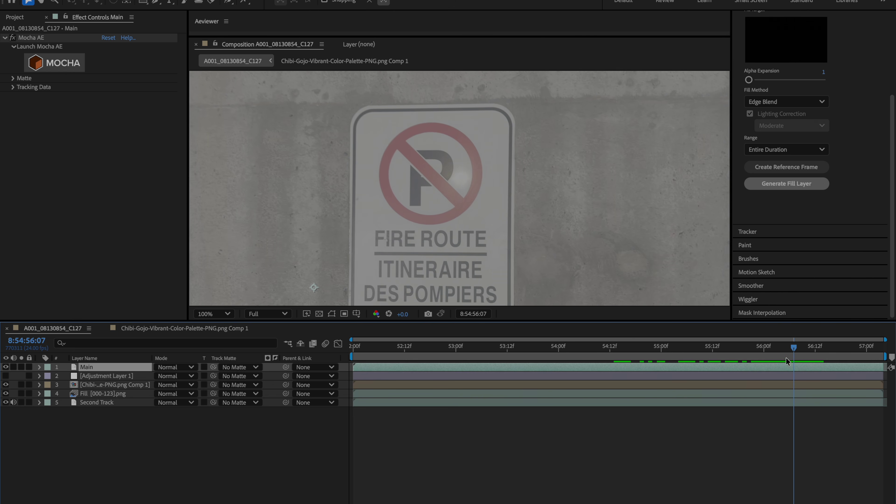
click(5, 368)
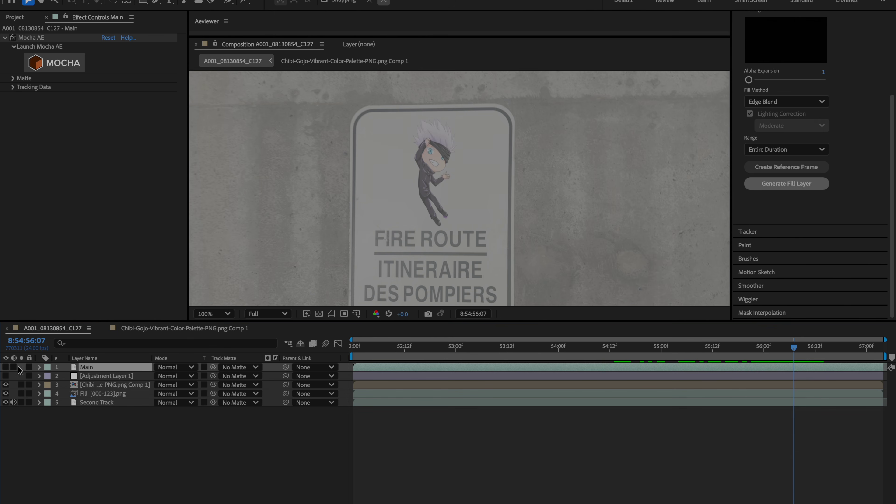
mouse_move(793, 359)
mouse_down()
mouse_move(815, 356)
mouse_move(772, 366)
mouse_move(837, 355)
mouse_move(796, 365)
mouse_move(803, 364)
mouse_up()
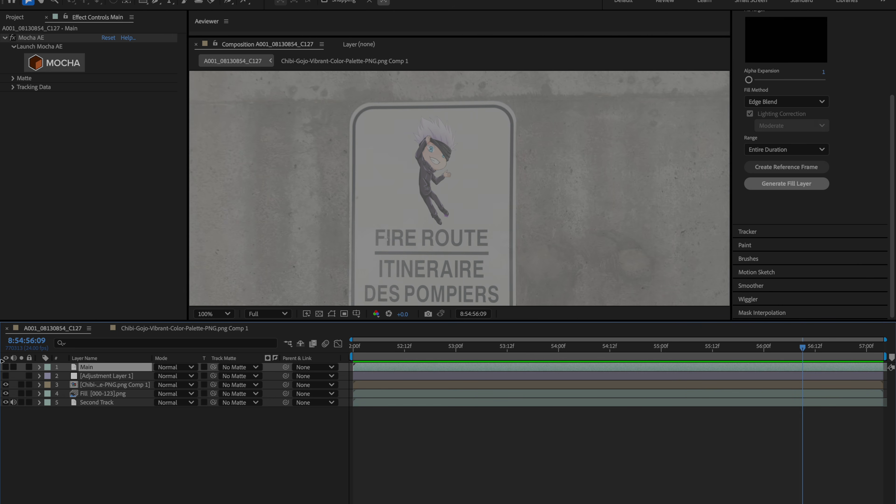
click(5, 367)
Step: Rename the Main layer as Light
right_click(91, 365)
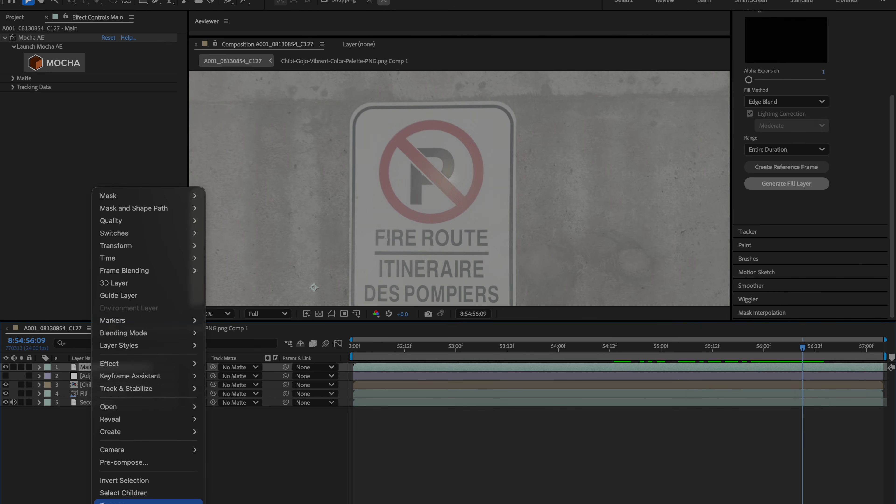
key(Escape)
key(Return)
text(Ligh)
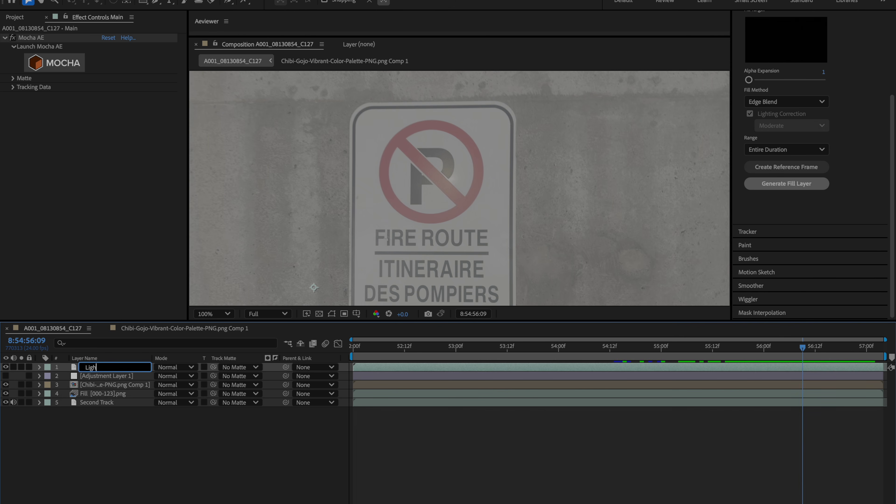
text(t)
key(Return)
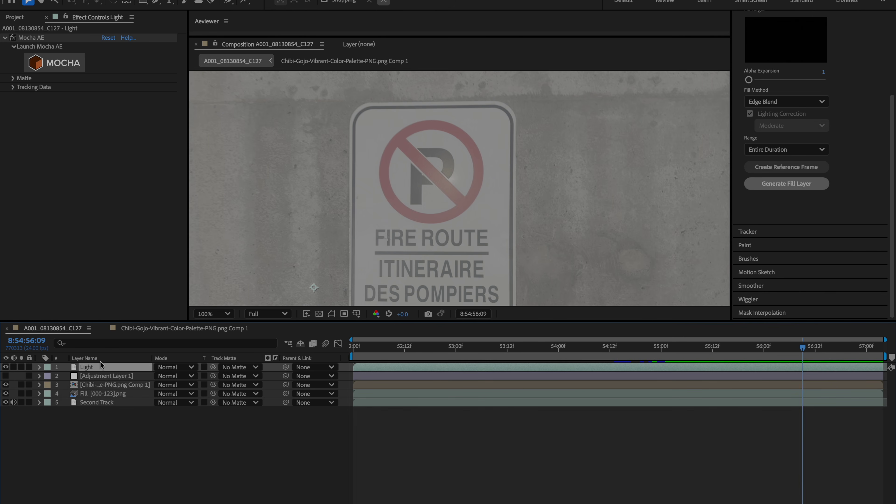
Step: Solo the Light layer and apply the Extract effect with its Black Point raised to 184
click(21, 367)
key(ctrl+space)
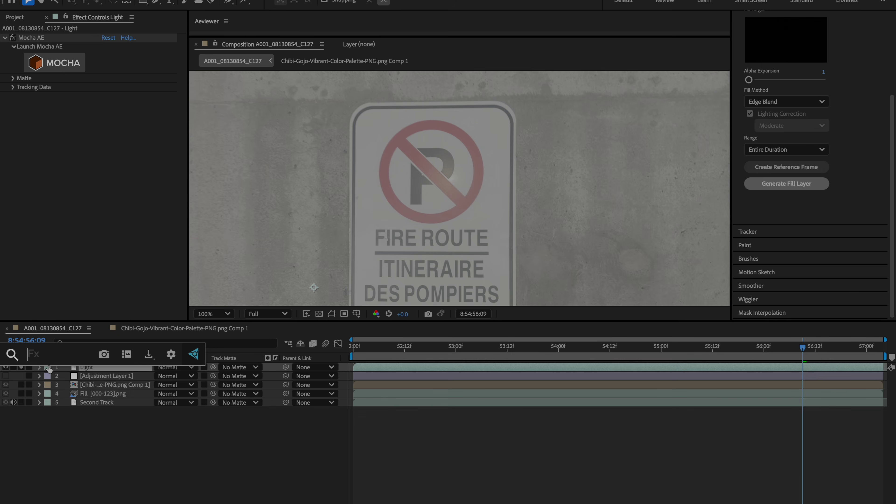
text(extr)
key(Return)
drag(28, 156, 142, 157)
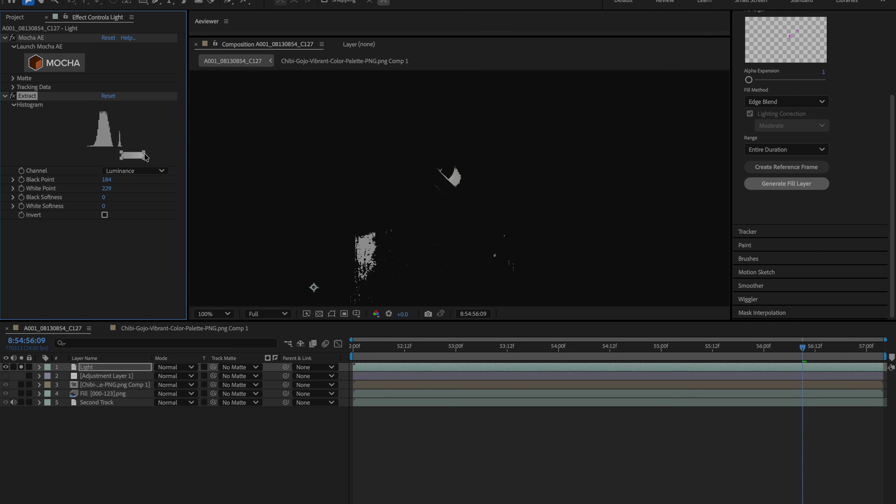
Step: Refine Extract on the Light layer to Black Point 187 and White Point 253, and check the isolated reflection at 8:54:56:15
mouse_move(801, 350)
mouse_down()
mouse_move(683, 366)
mouse_move(801, 352)
mouse_up()
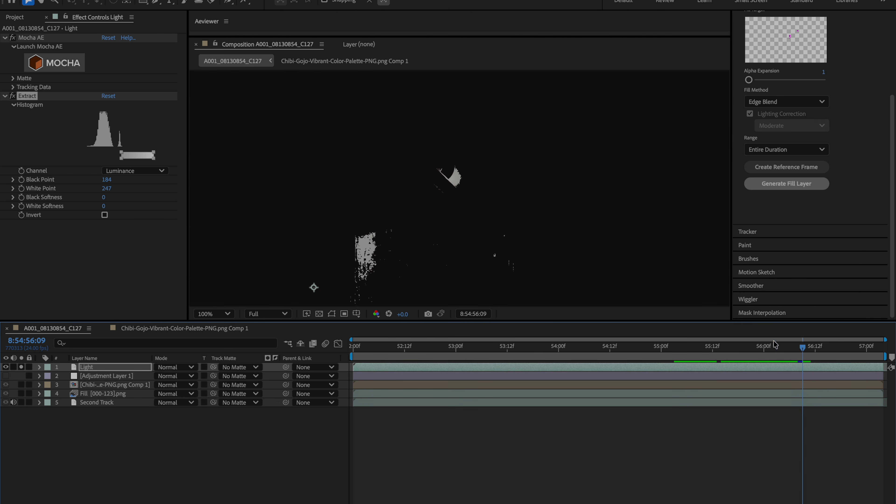
drag(121, 155, 123, 151)
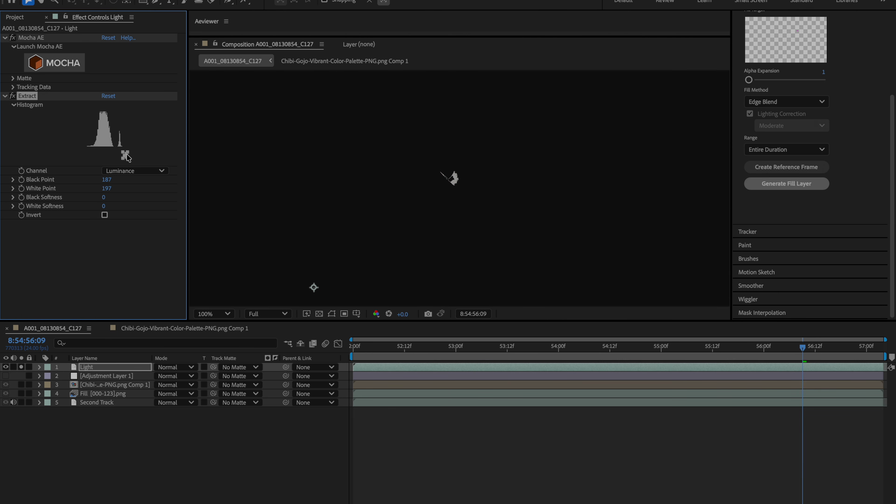
drag(133, 153, 171, 150)
drag(798, 348, 828, 346)
click(21, 368)
scroll(380, 214, up, 2)
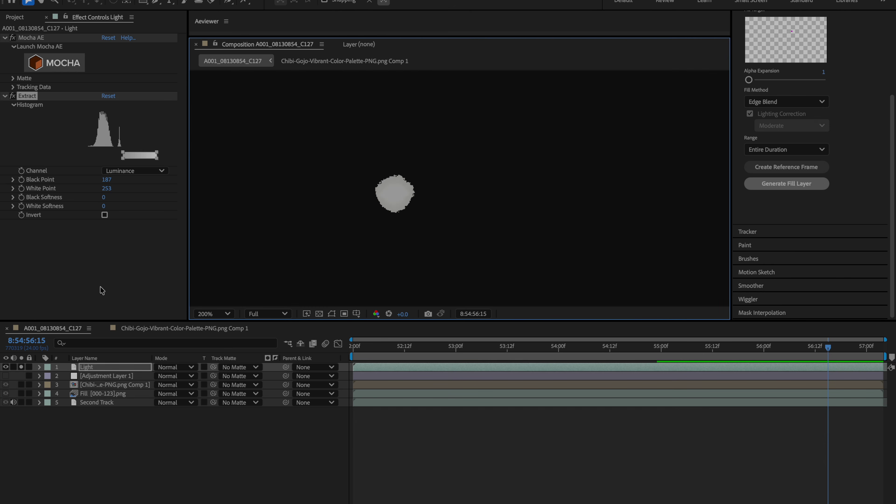
Step: Apply Fast Box Blur to the Light layer with Blur Radius 6.0, then unsolo it and scrub through the reflection over the character
key(ctrl+space)
text(fast)
key(Return)
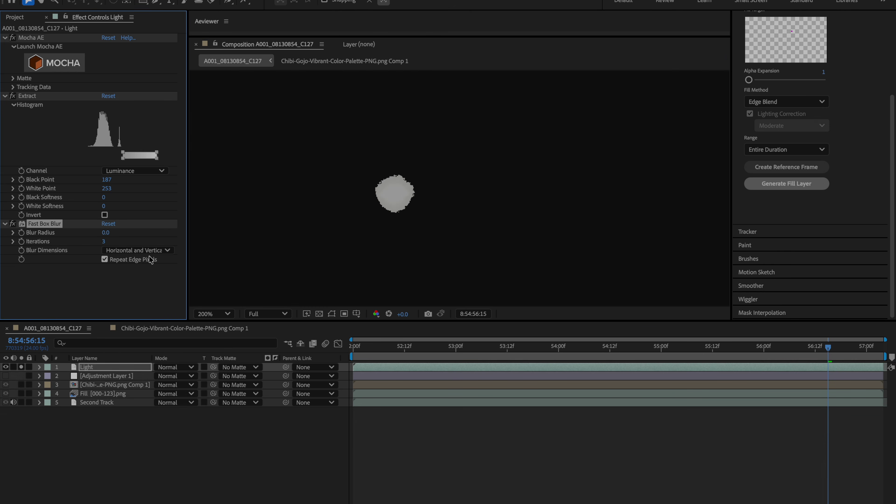
drag(106, 232, 107, 232)
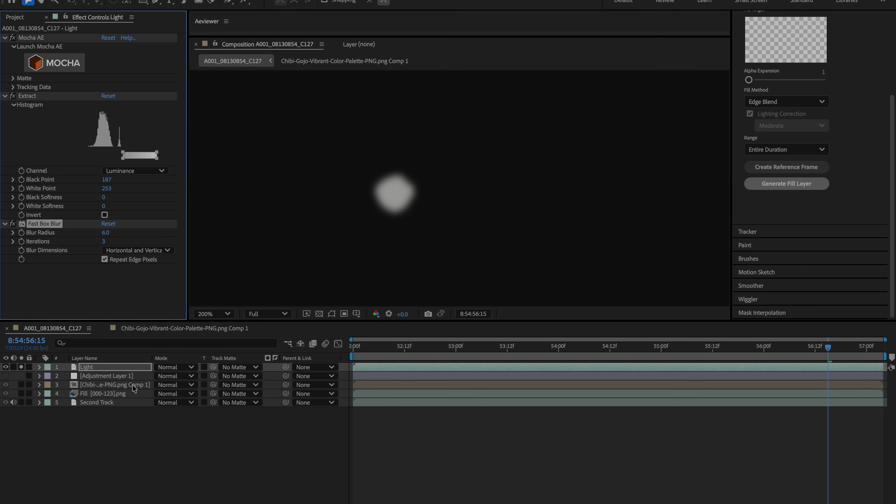
click(21, 367)
drag(752, 349, 806, 344)
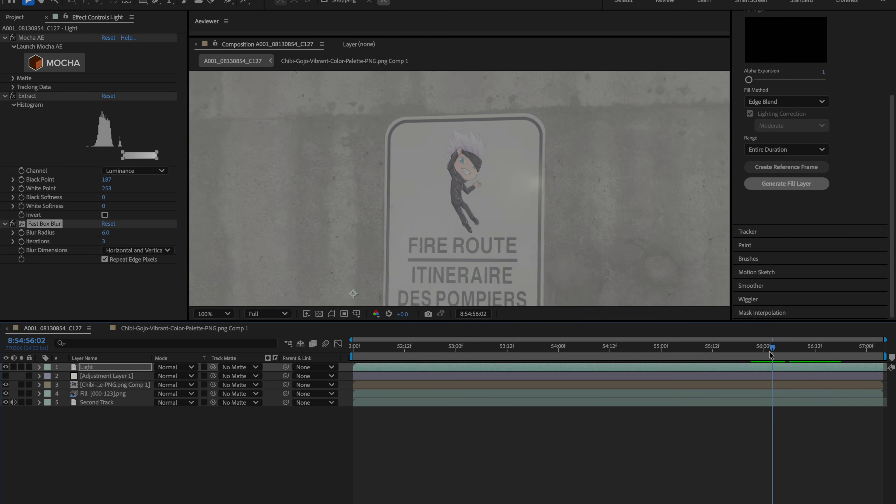
Step: Apply the Hue/Saturation effect to the Chibi-Gojo precomp layer in the A001_08130854_C127 composition
click(109, 385)
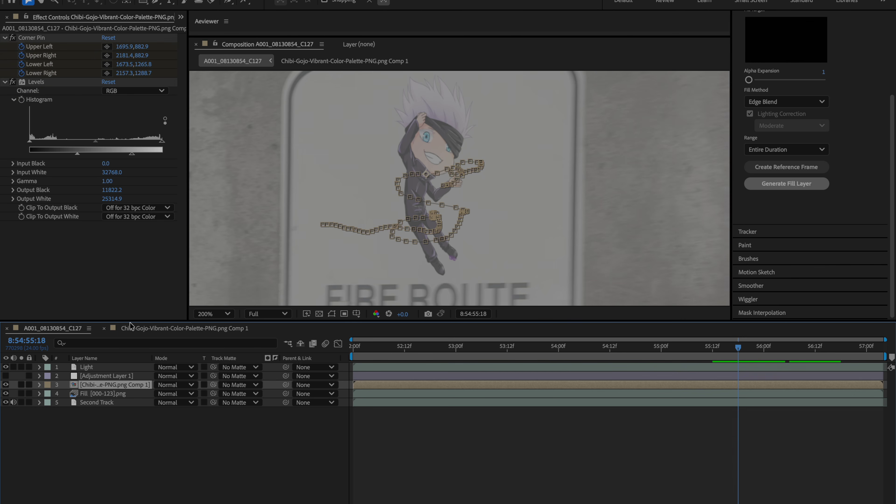
key(ctrl+space)
text(hue)
key(Return)
click(130, 325)
click(53, 328)
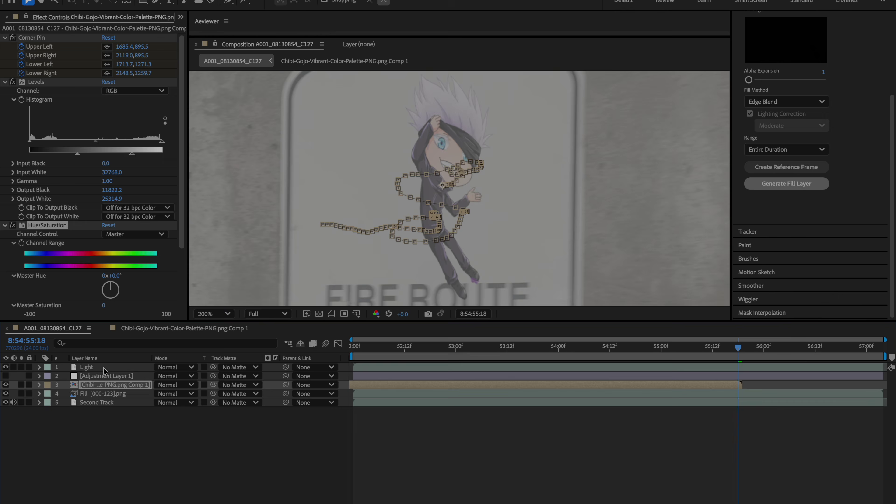
Step: Set the character layer's Master Saturation to -60 and view the whole composition in a maximized viewer
scroll(72, 218, down, 4)
drag(101, 245, 63, 254)
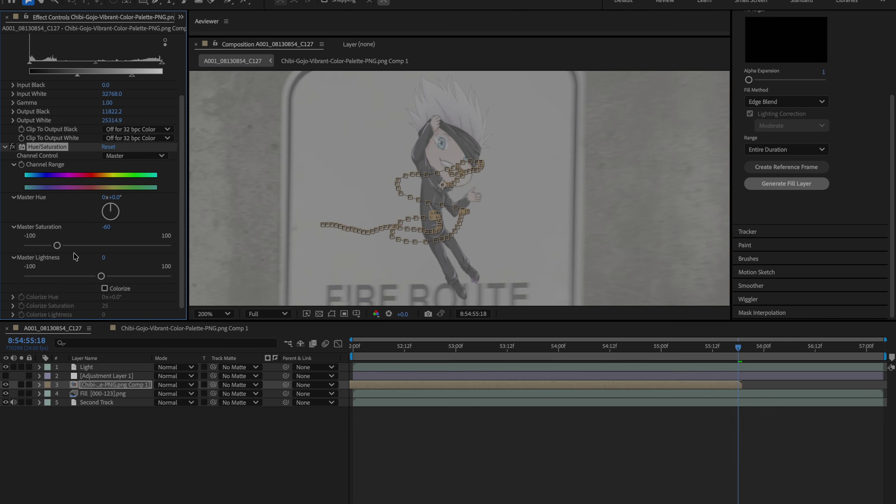
scroll(506, 240, down, 5)
key(grave)
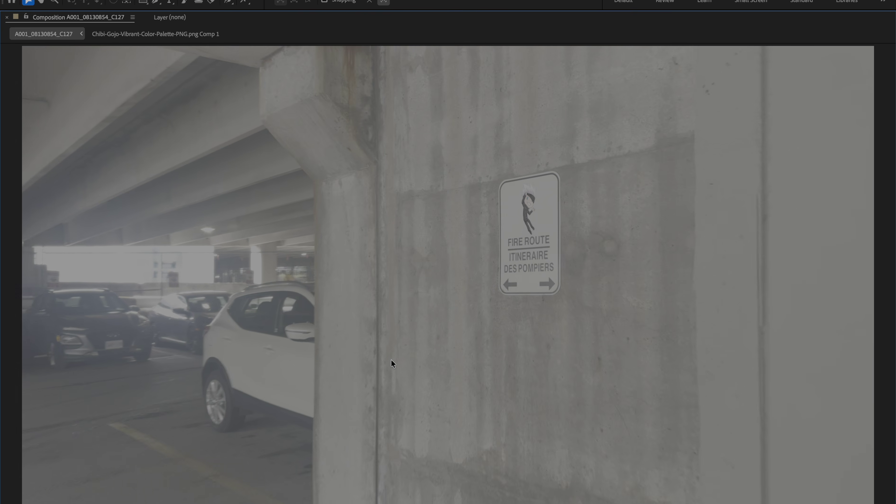